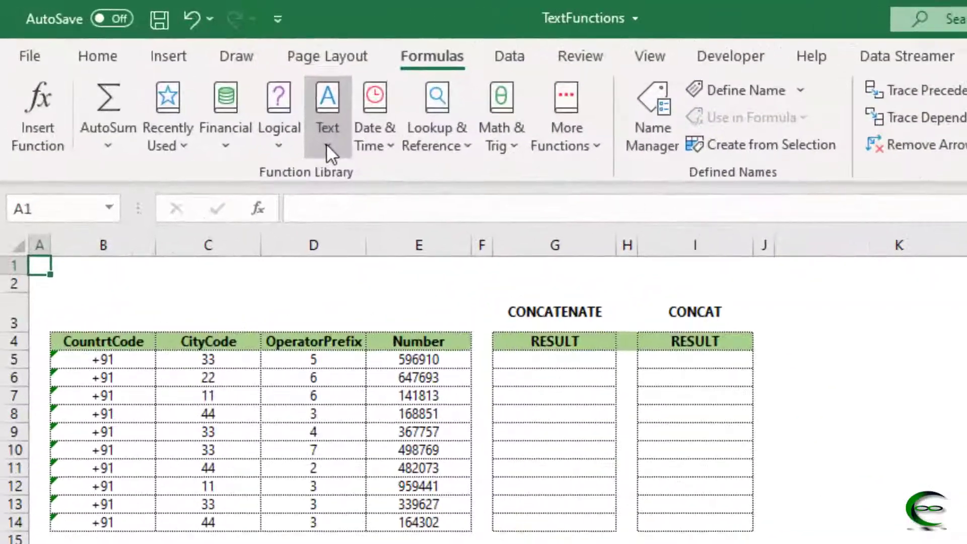
{"action": "left_click", "coordinate": [145, 64]}
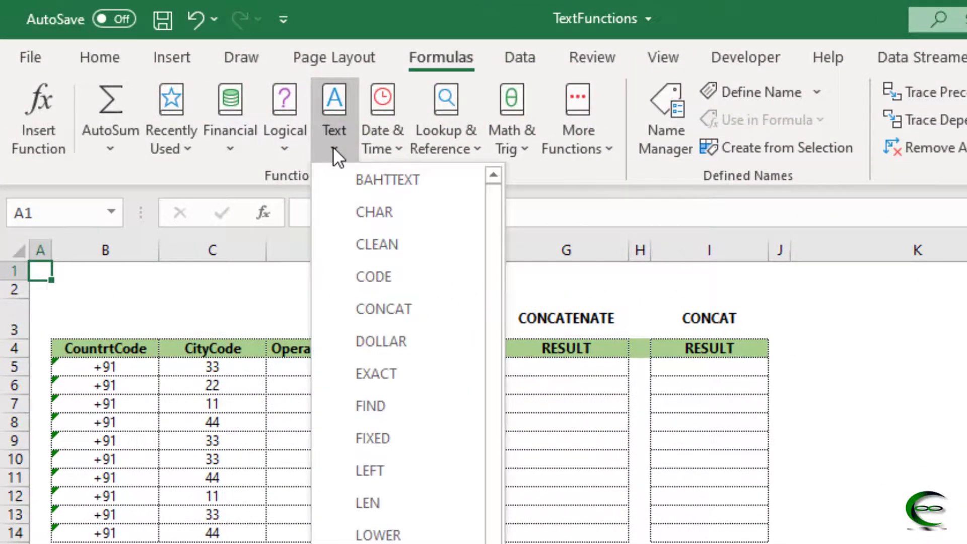
{"action": "key", "text": "Escape"}
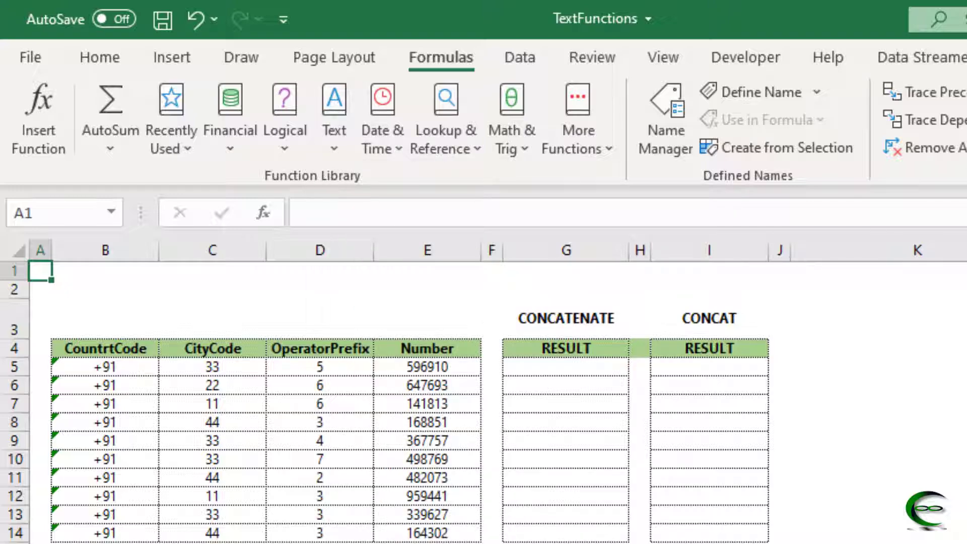
{"action": "left_click", "coordinate": [570, 369]}
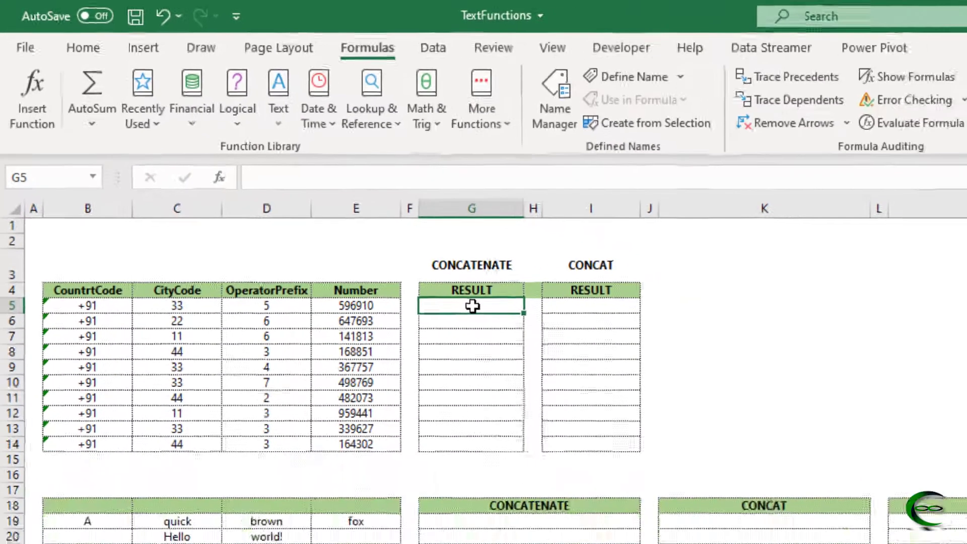
{"action": "type", "text": "="}
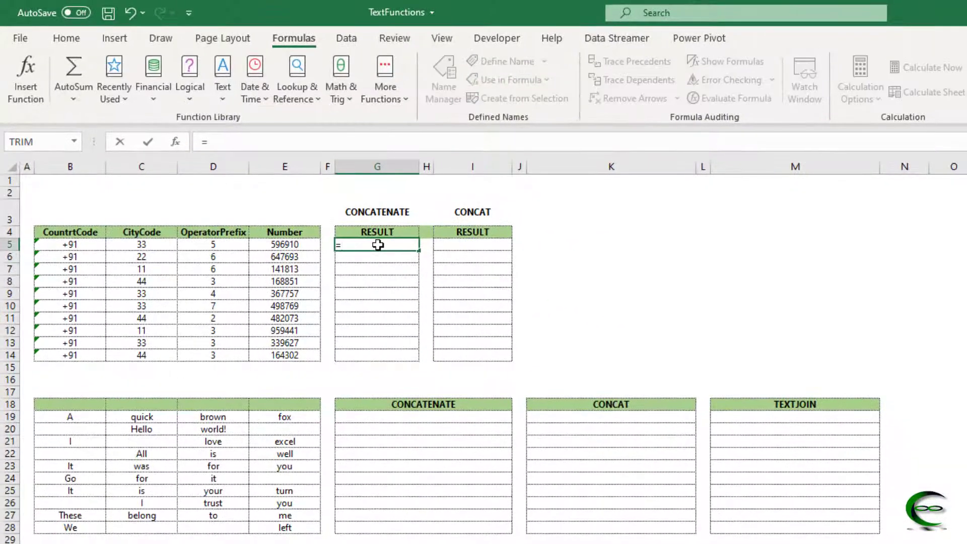
{"action": "type", "text": "con"}
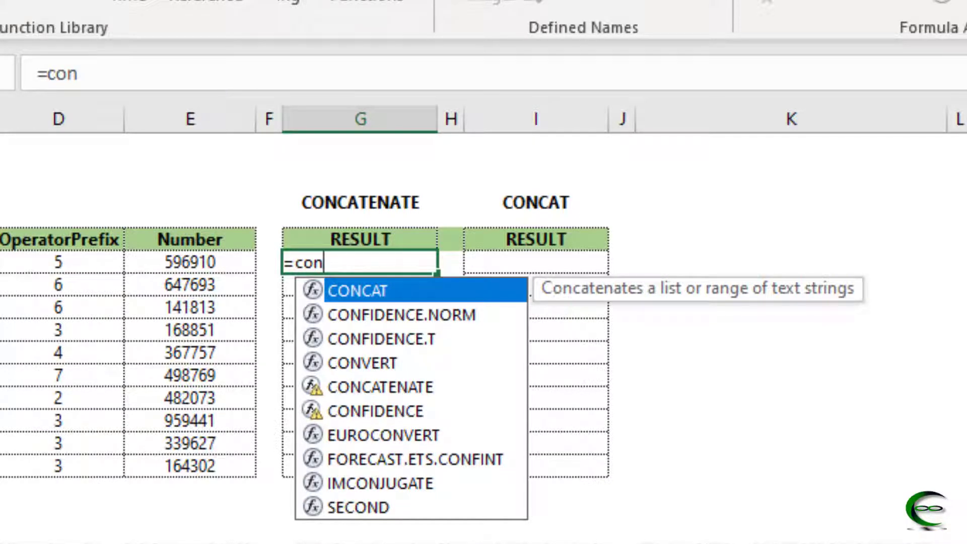
{"action": "key", "text": "Escape"}
{"action": "key", "text": "Escape"}
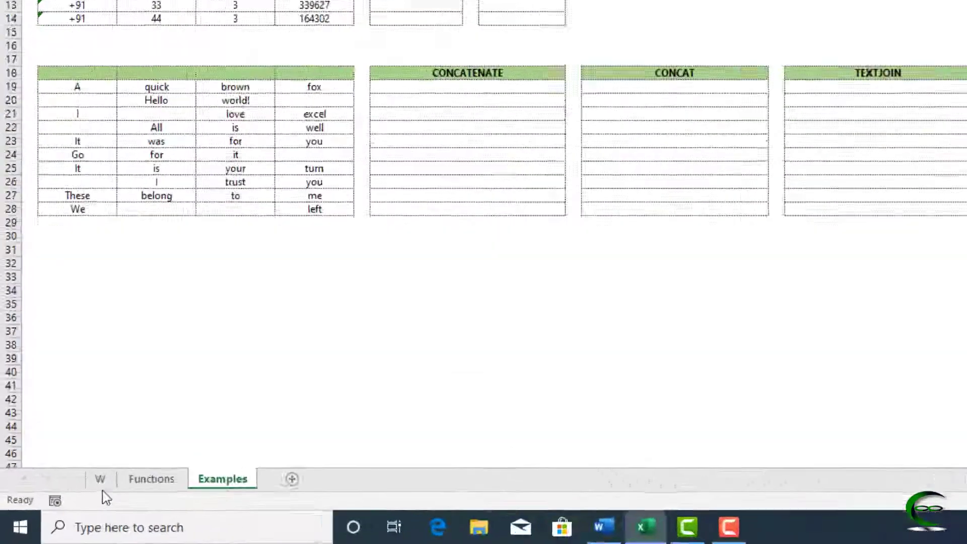
- Review the text function syntax sheet, then the phone number columns in B4:E14 on the Examples sheet
{"action": "left_click", "coordinate": [102, 481]}
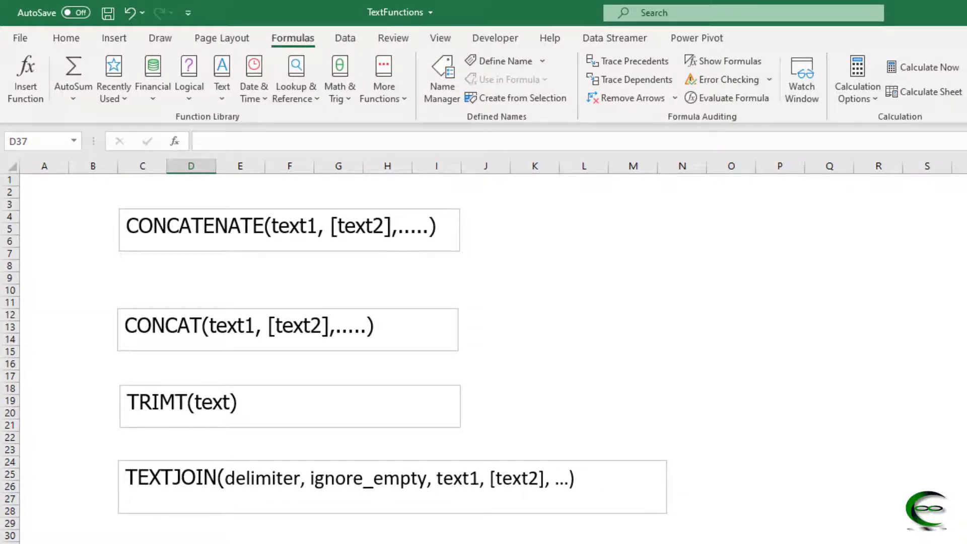
{"action": "key", "text": "ctrl+Page_Down"}
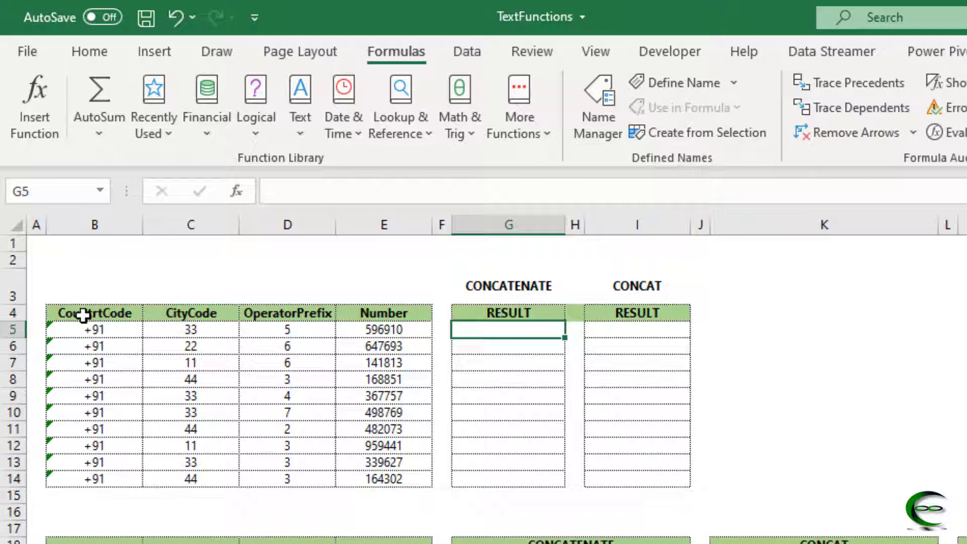
{"action": "left_click_drag", "start_coordinate": [84, 315], "coordinate": [380, 479]}
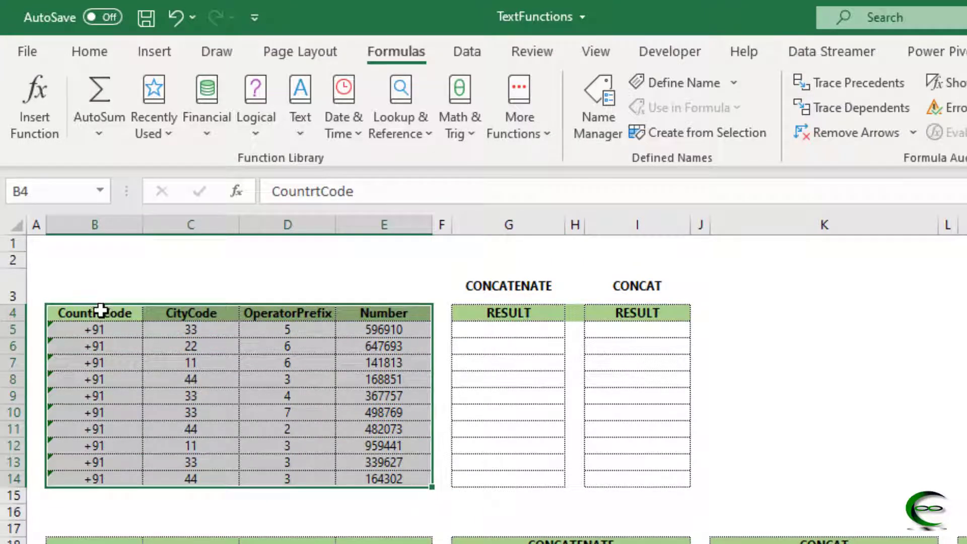
{"action": "left_click", "coordinate": [101, 311]}
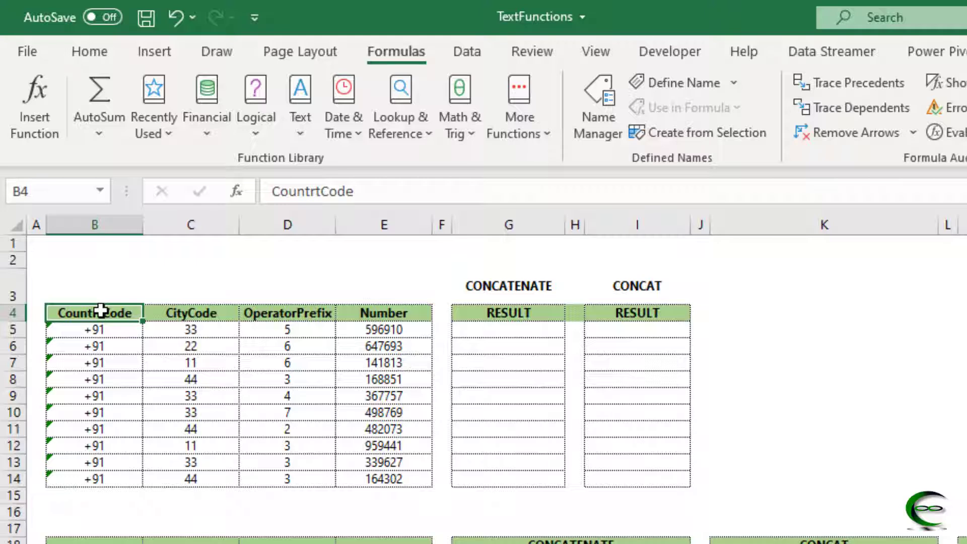
{"action": "left_click", "coordinate": [216, 310]}
{"action": "left_click", "coordinate": [300, 312]}
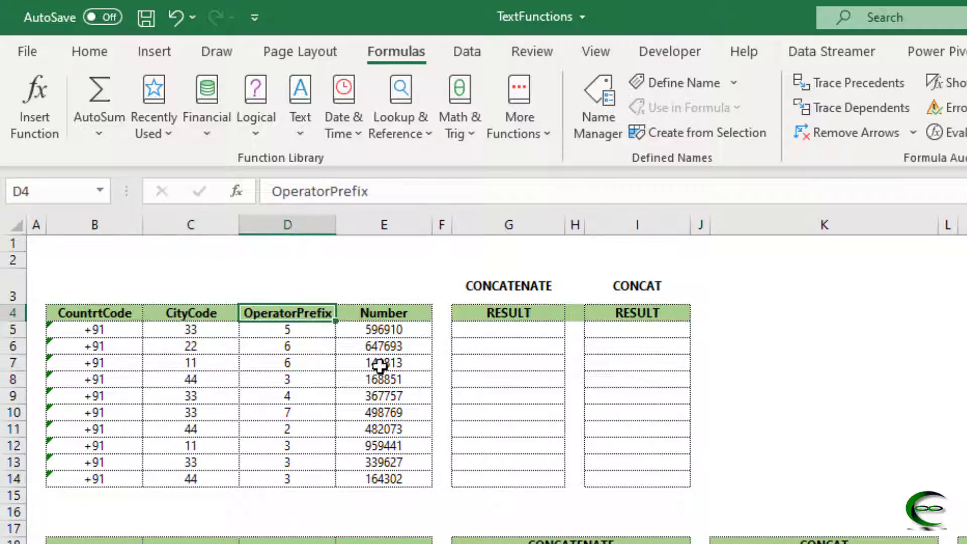
{"action": "left_click", "coordinate": [412, 317]}
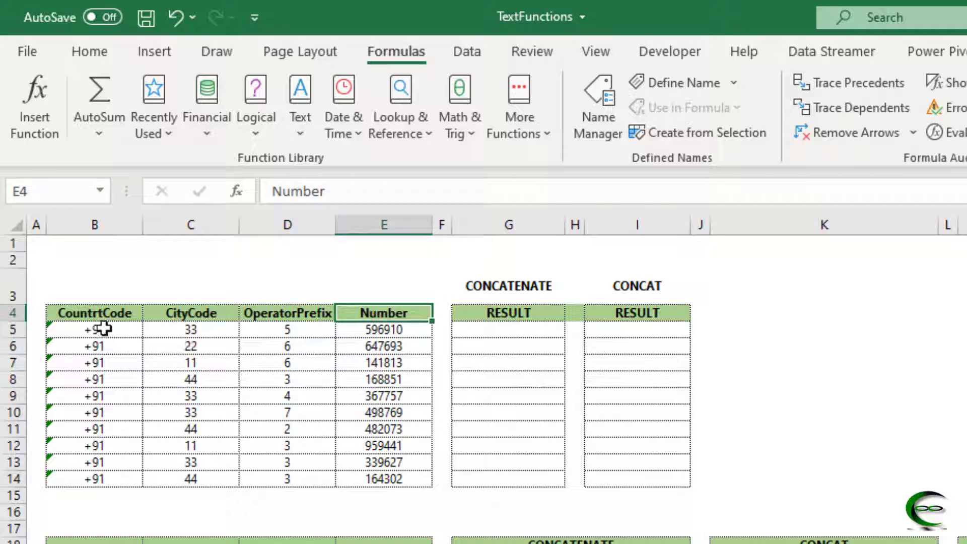
{"action": "left_click_drag", "start_coordinate": [80, 316], "coordinate": [356, 479]}
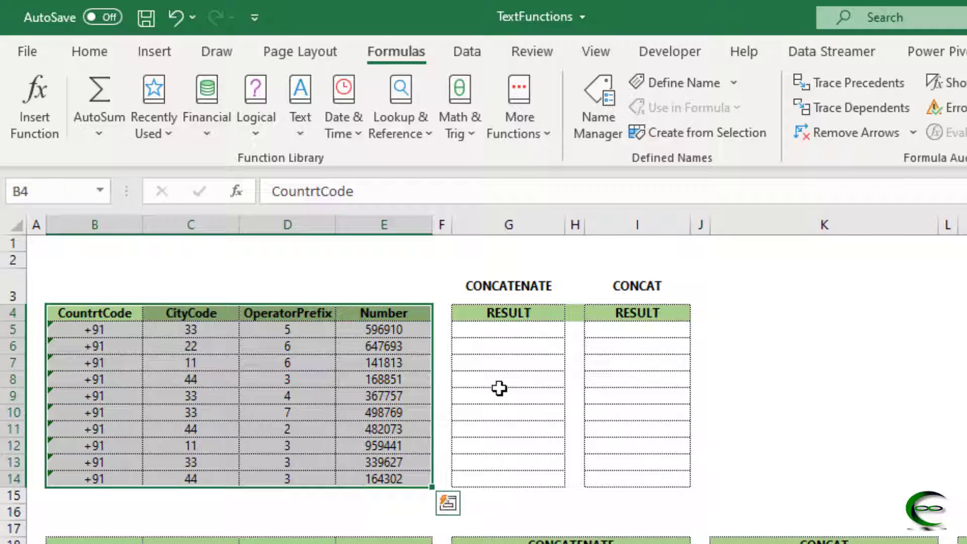
- Start a formula with the CONCATENATE function in cell G5, the first RESULT cell under the CONCATENATE heading
{"action": "left_click", "coordinate": [500, 328]}
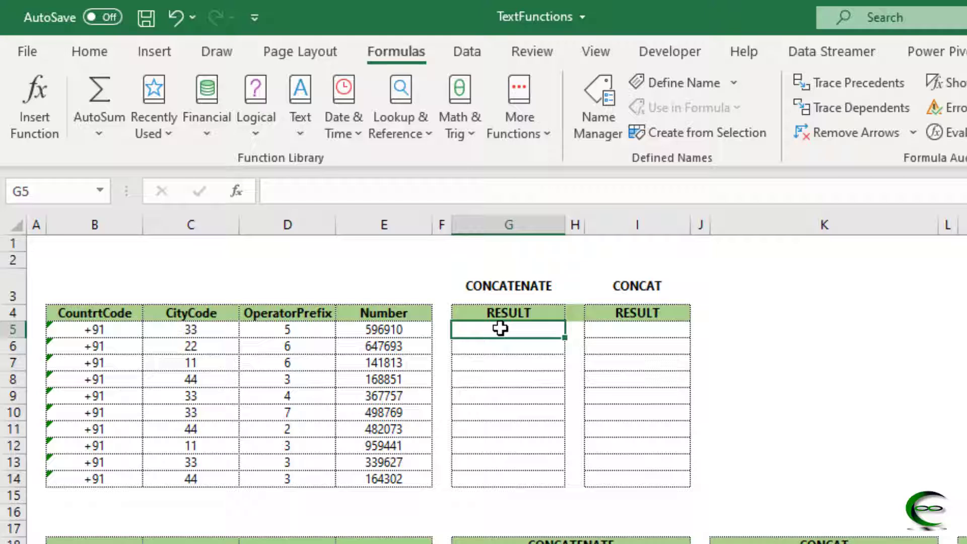
{"action": "type", "text": "=c"}
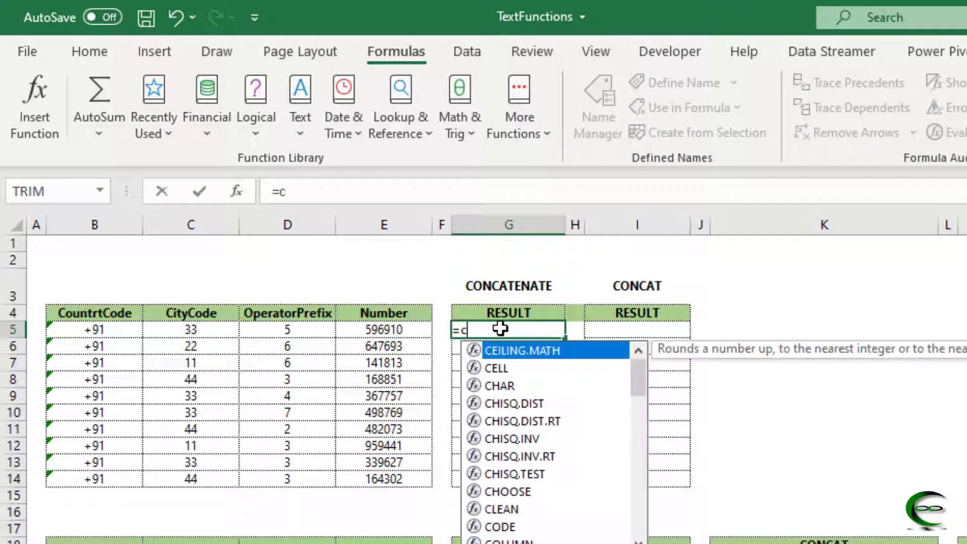
{"action": "type", "text": "on"}
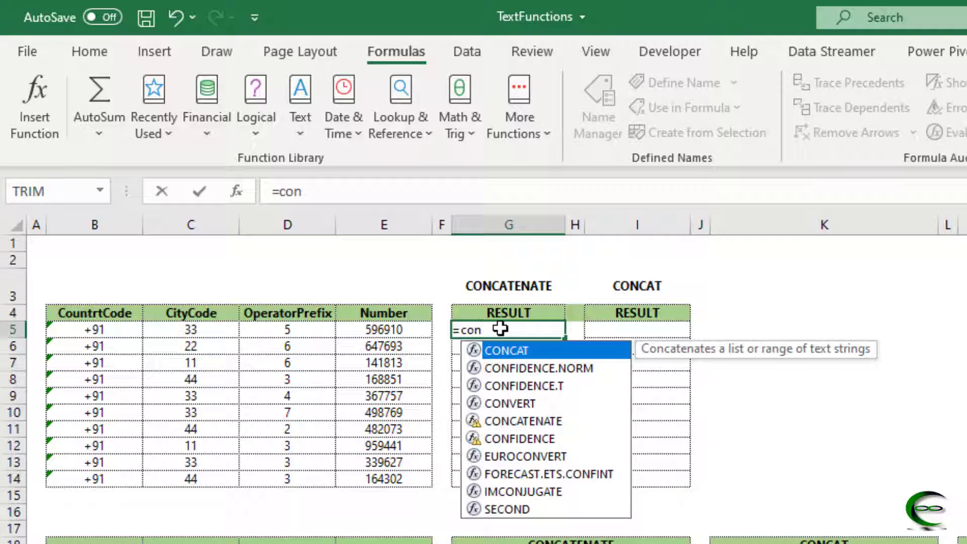
{"action": "type", "text": "c"}
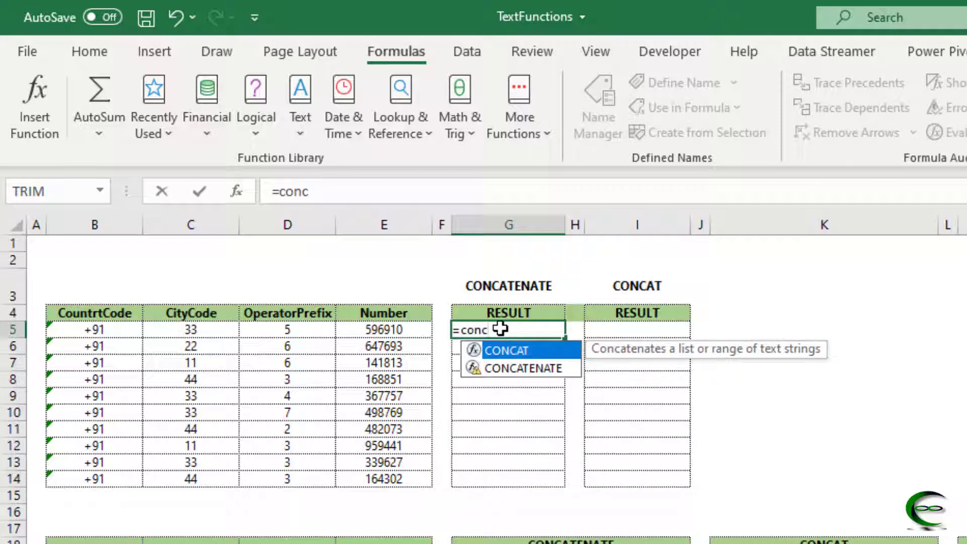
{"action": "left_click", "coordinate": [527, 372]}
{"action": "double_click", "coordinate": [528, 372]}
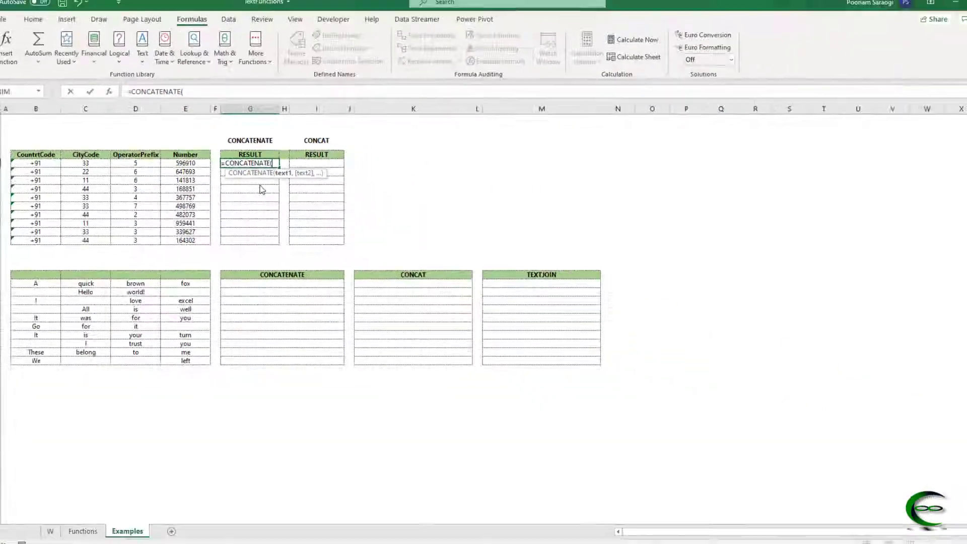
- Complete the G5 formula with B5, C5, D5 and E5 as separate arguments and fill it down to G14
{"action": "left_click", "coordinate": [32, 164]}
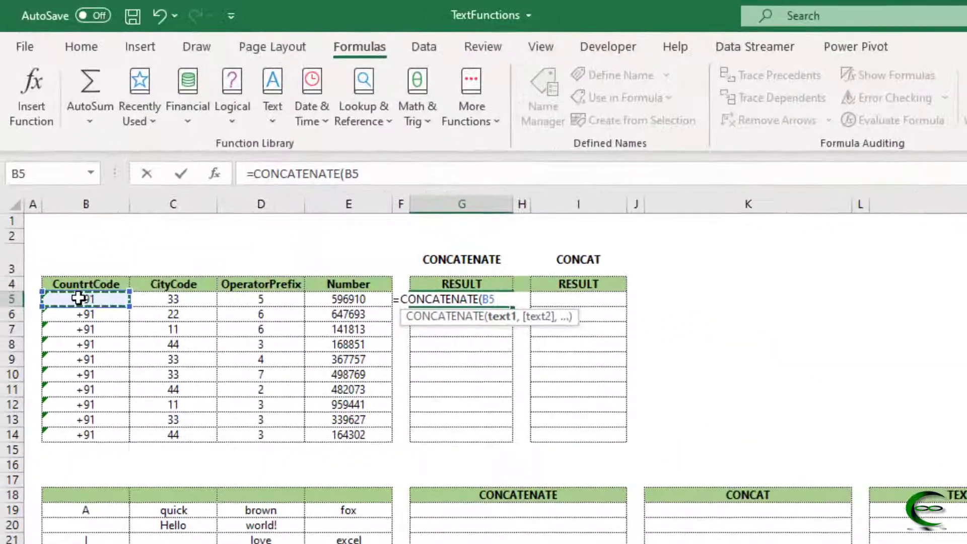
{"action": "type", "text": ","}
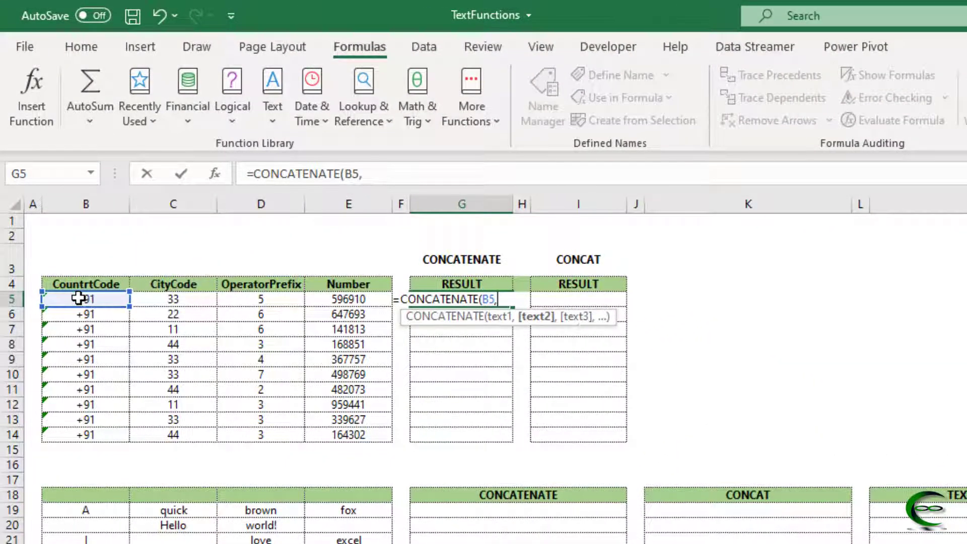
{"action": "left_click", "coordinate": [171, 300]}
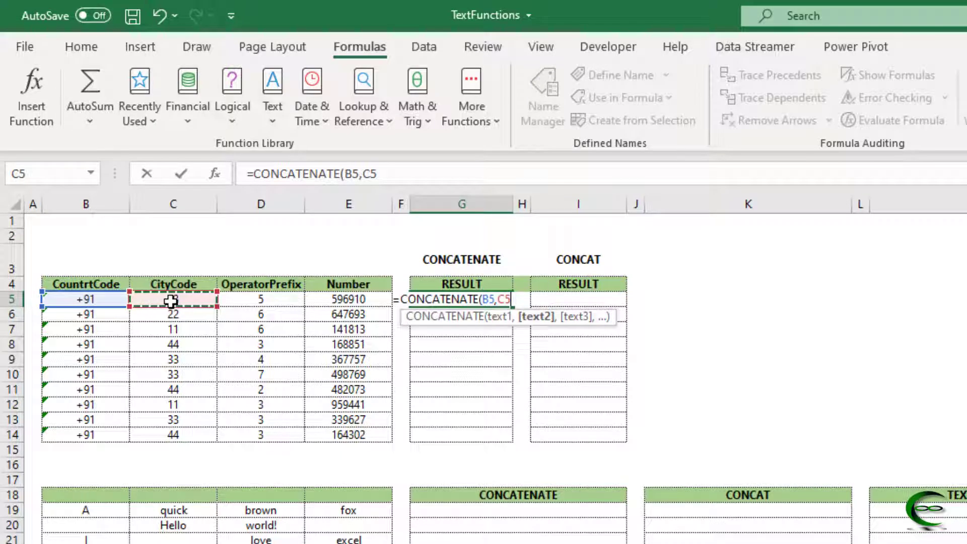
{"action": "type", "text": ","}
{"action": "left_click", "coordinate": [271, 298]}
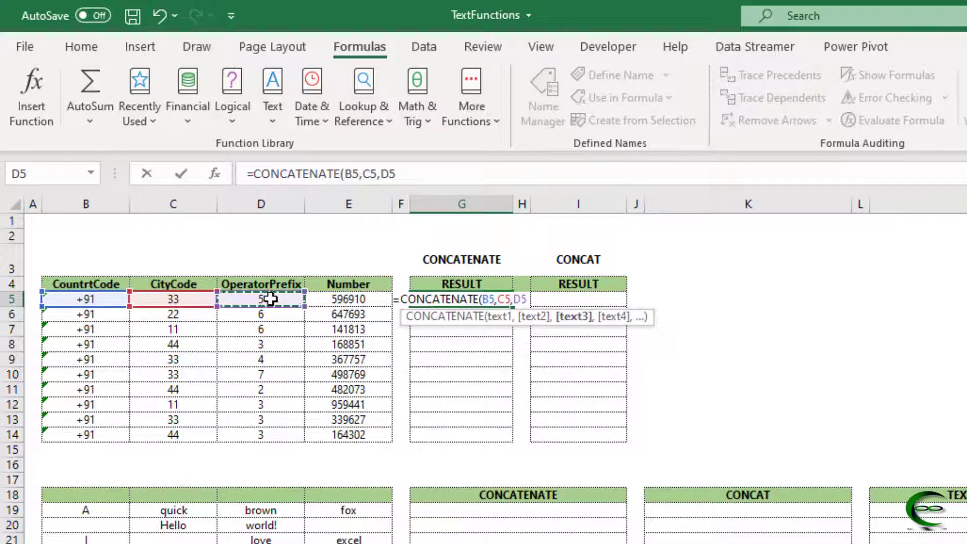
{"action": "type", "text": ","}
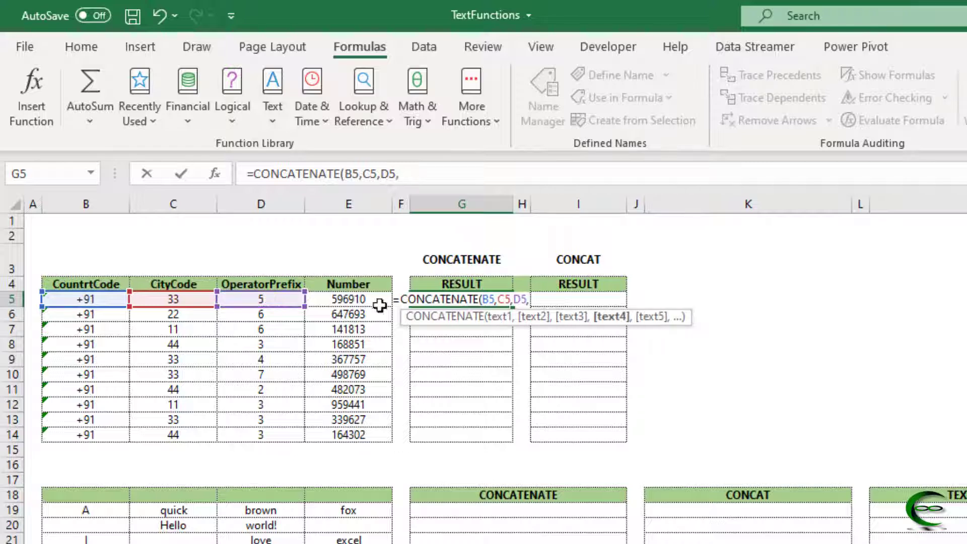
{"action": "left_click", "coordinate": [361, 297]}
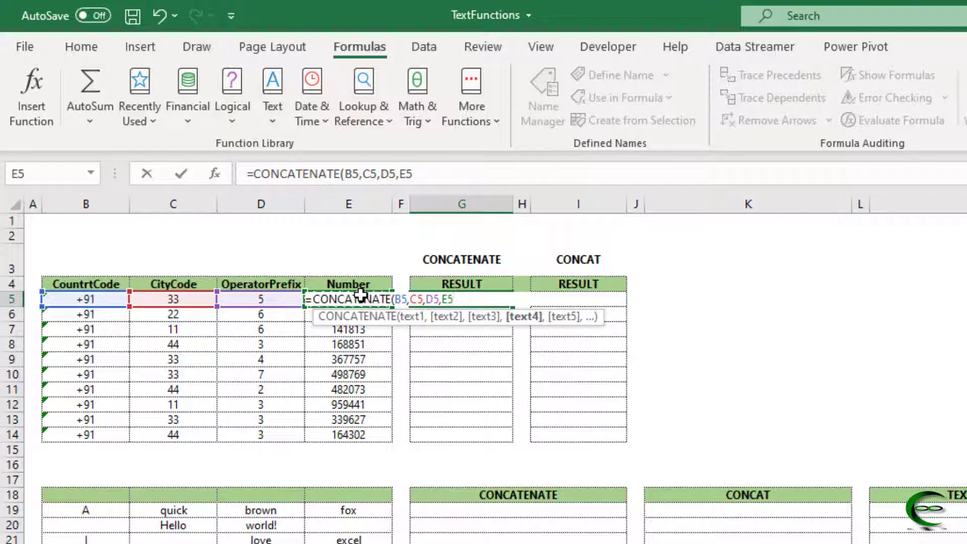
{"action": "type", "text": ")"}
{"action": "key", "text": "Return"}
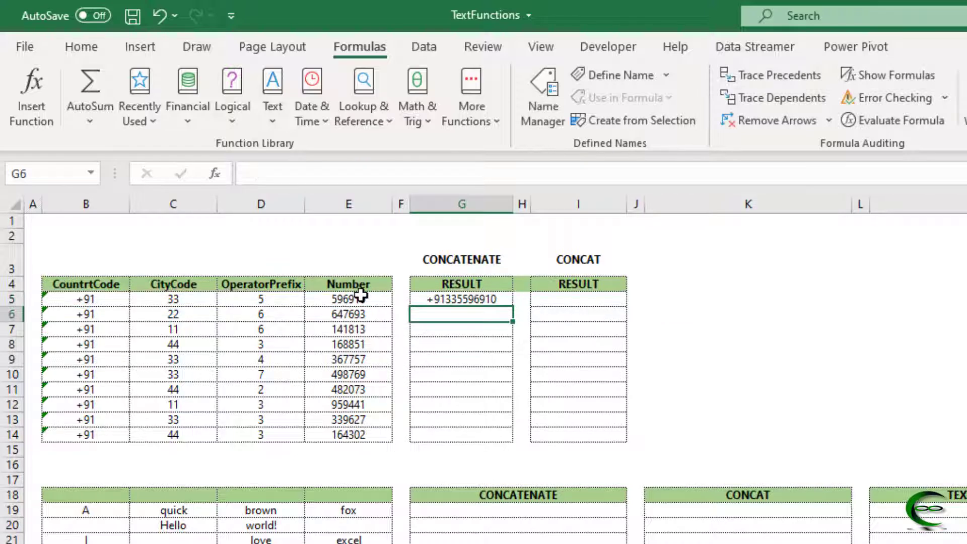
{"action": "left_click", "coordinate": [480, 299]}
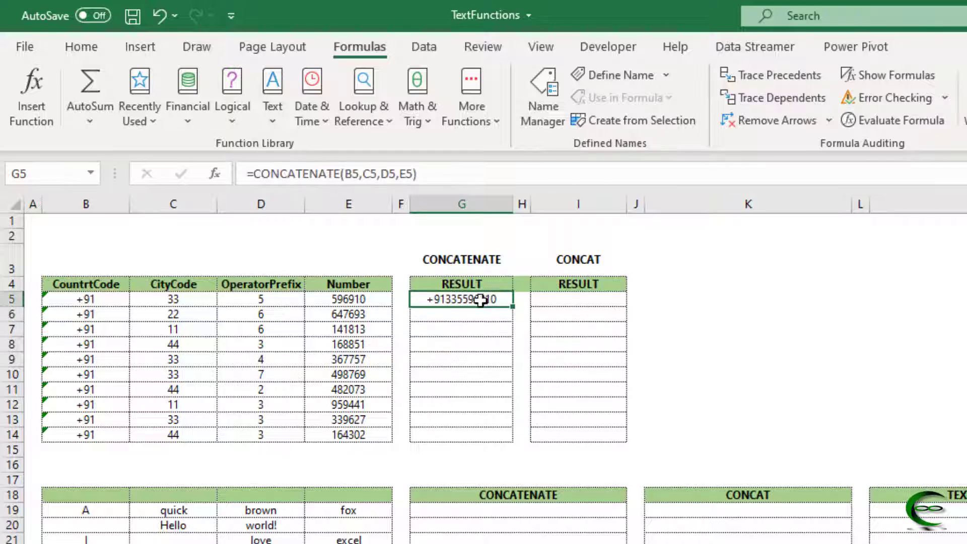
{"action": "left_click_drag", "start_coordinate": [513, 307], "coordinate": [520, 443]}
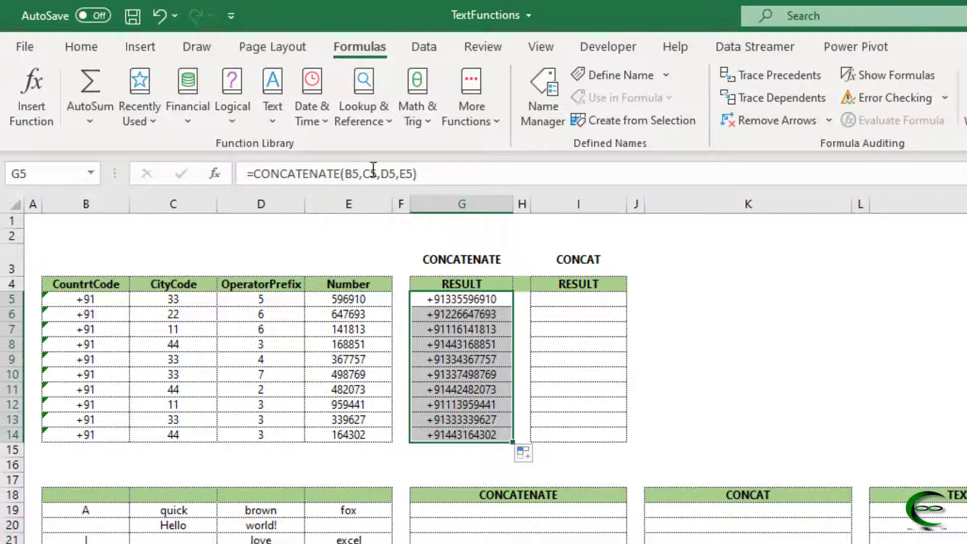
- Enter the formula =CONCAT(B5:E5) in cell I5, the first RESULT cell under the CONCAT heading
{"action": "left_click", "coordinate": [569, 298]}
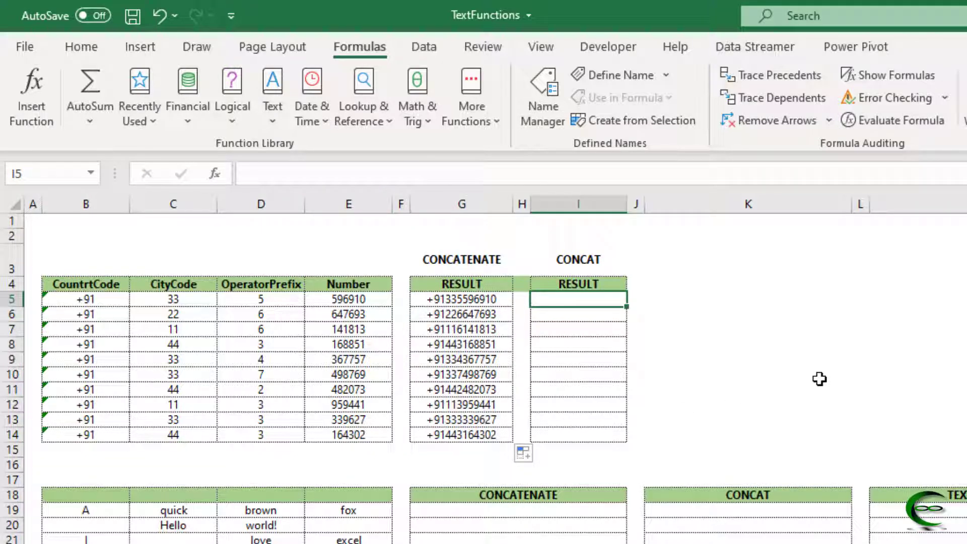
{"action": "type", "text": "="}
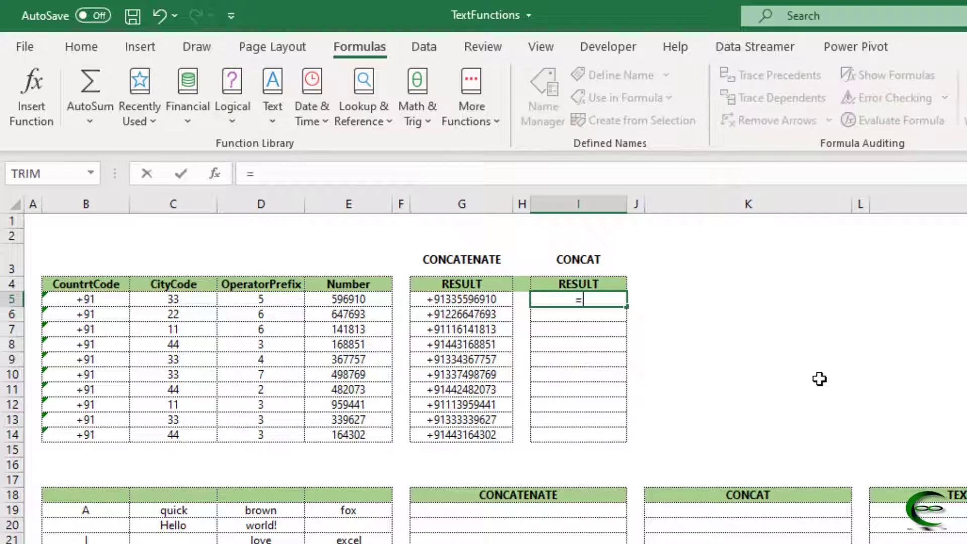
{"action": "type", "text": "conc"}
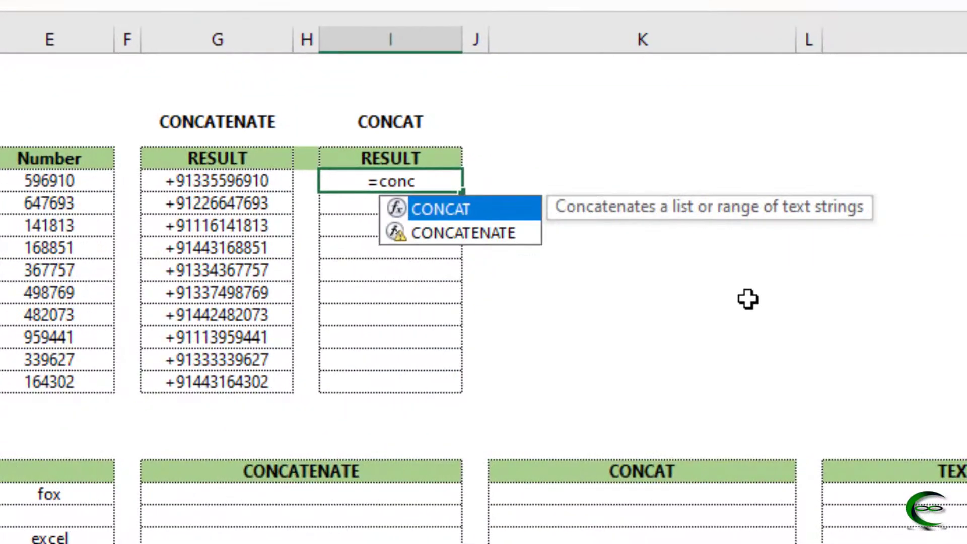
{"action": "type", "text": "a"}
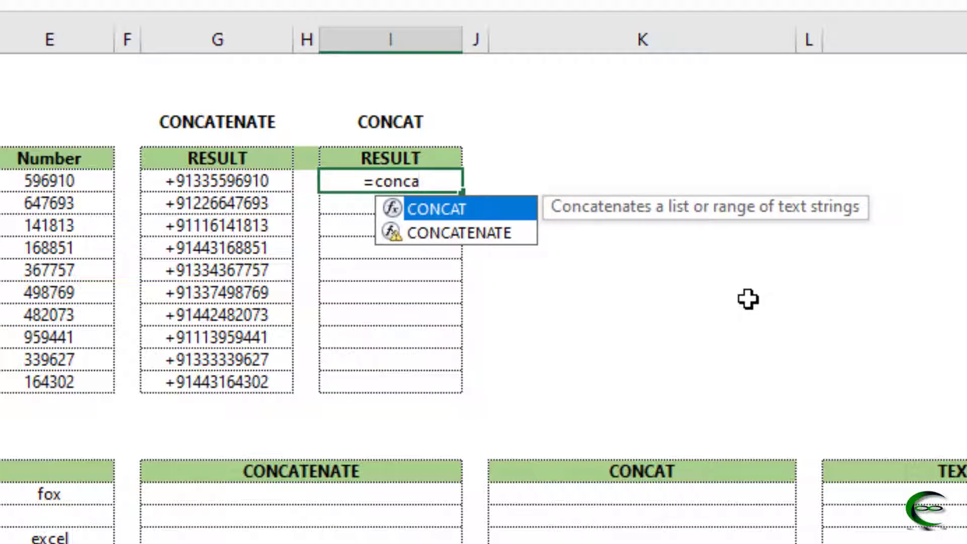
{"action": "key", "text": "Tab"}
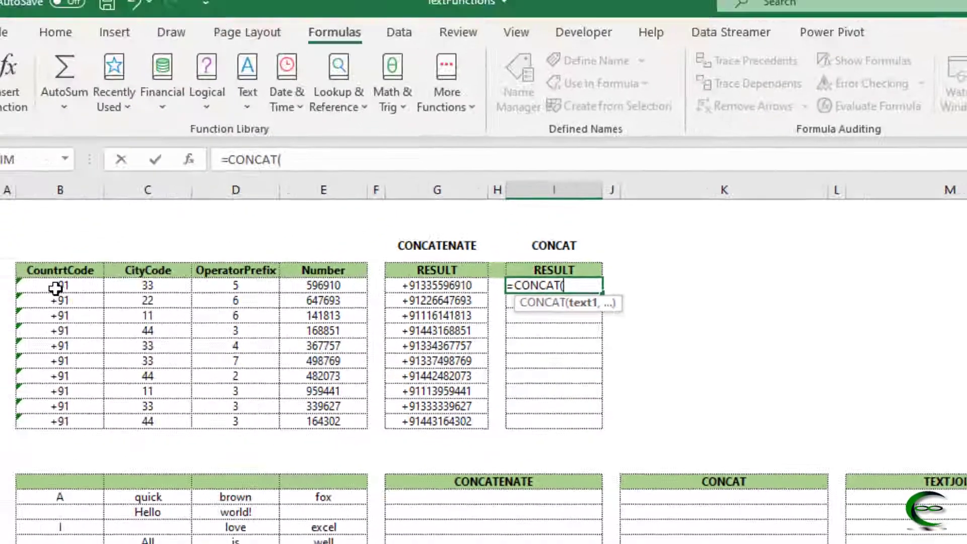
{"action": "left_click", "coordinate": [0, 186]}
{"action": "left_click_drag", "start_coordinate": [79, 295], "coordinate": [337, 291]}
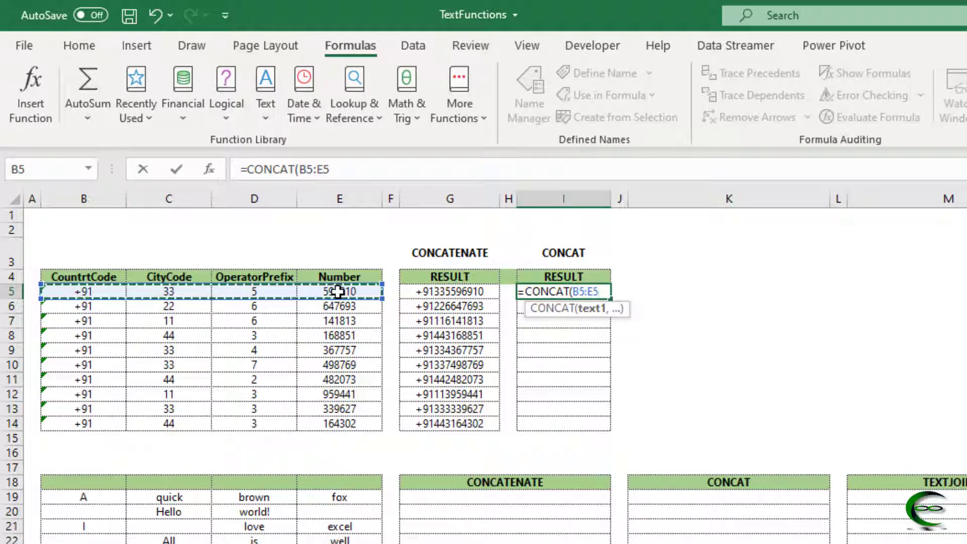
{"action": "type", "text": ")"}
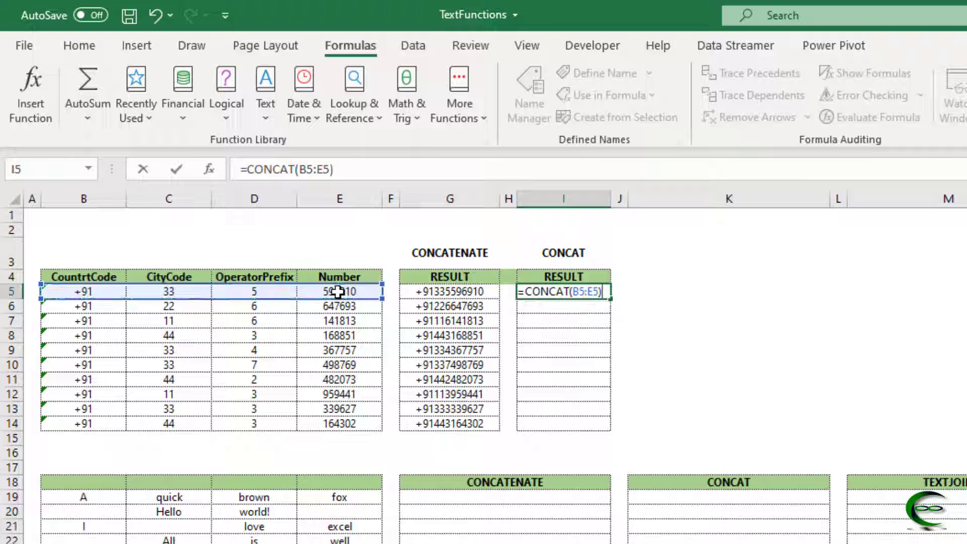
{"action": "key", "text": "Return"}
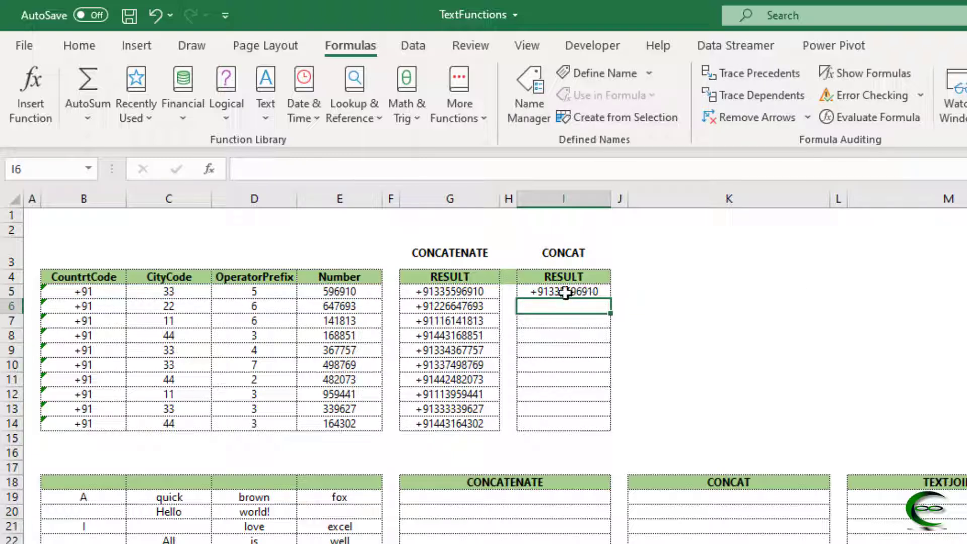
- Fill the CONCAT formula from I5 down to I14 and compare it with the CONCATENATE formula in G5
{"action": "left_click", "coordinate": [565, 293]}
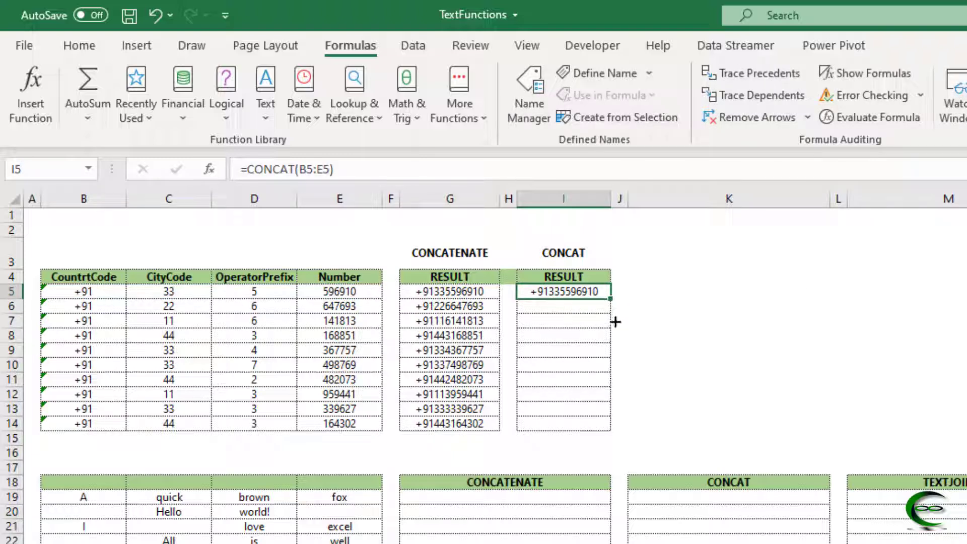
{"action": "left_click_drag", "start_coordinate": [610, 299], "coordinate": [607, 432]}
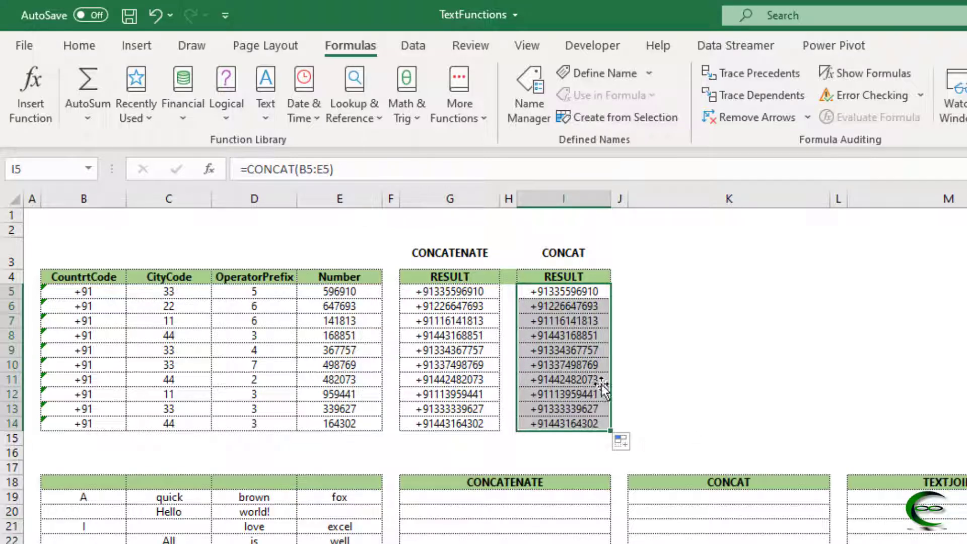
{"action": "left_click", "coordinate": [438, 291]}
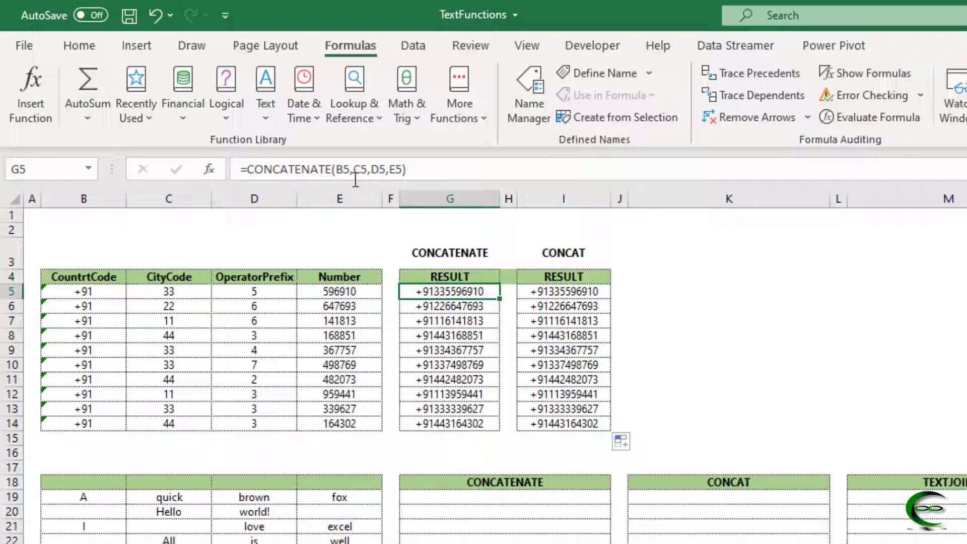
{"action": "left_click", "coordinate": [254, 348]}
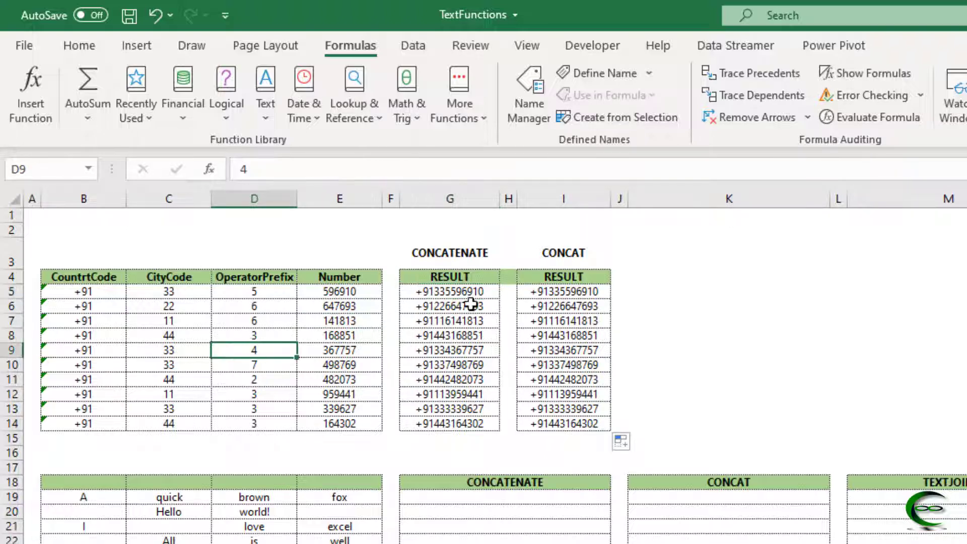
{"action": "left_click", "coordinate": [564, 291]}
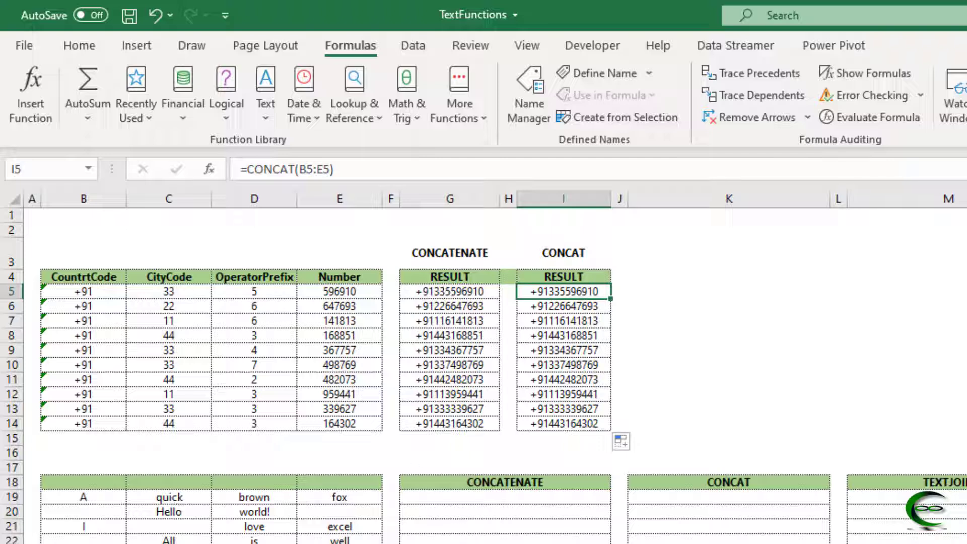
- Review the word table in B18:E28, including its blank cells, and the empty CONCATENATE, CONCAT and TEXTJOIN result columns
{"action": "left_click", "coordinate": [282, 432]}
{"action": "scroll", "coordinate": [306, 456], "scroll_direction": "down", "scroll_amount": 1}
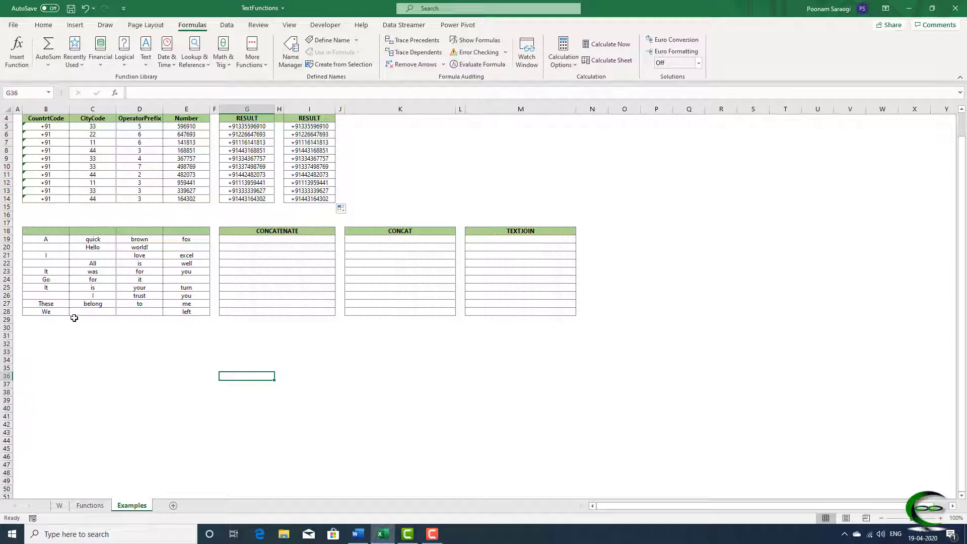
{"action": "left_click_drag", "start_coordinate": [37, 232], "coordinate": [187, 311]}
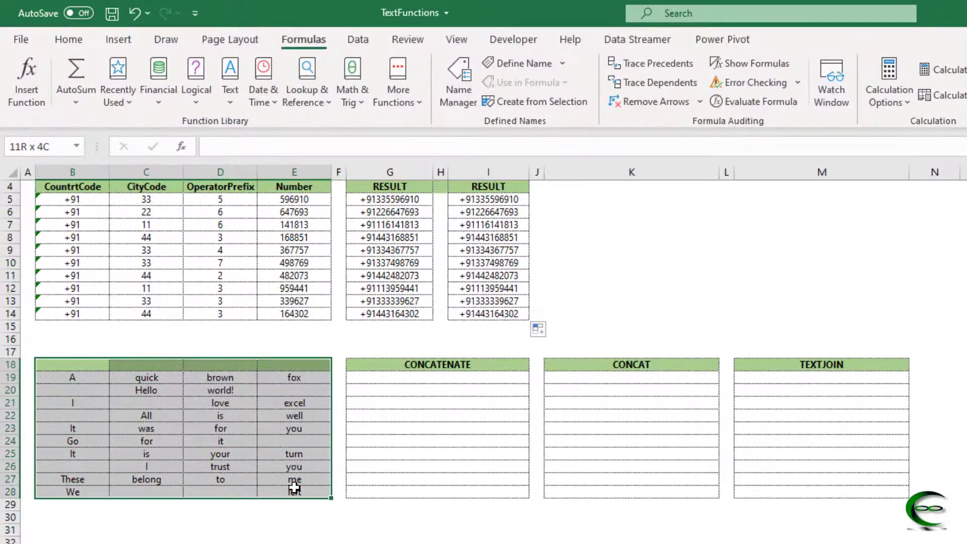
{"action": "left_click_drag", "start_coordinate": [294, 487], "coordinate": [294, 488]}
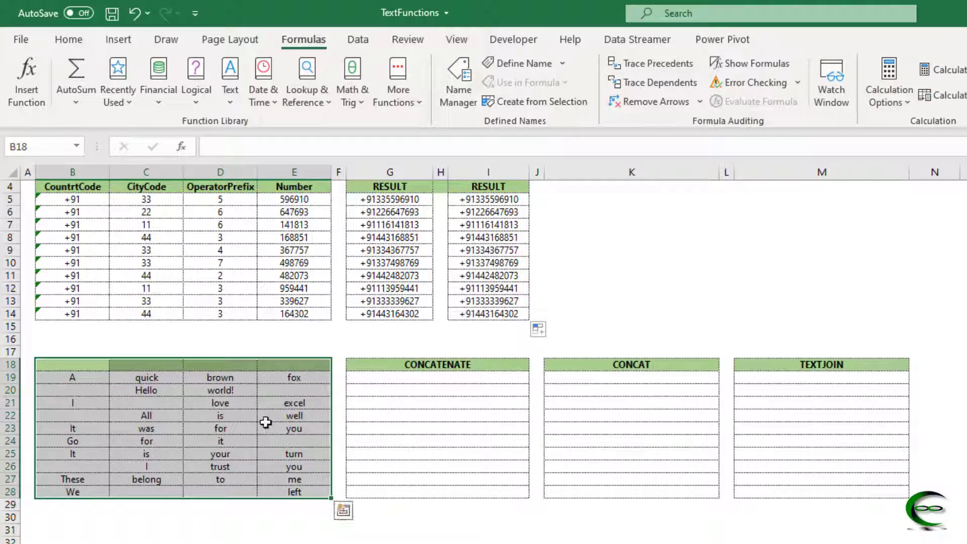
{"action": "left_click", "coordinate": [423, 377]}
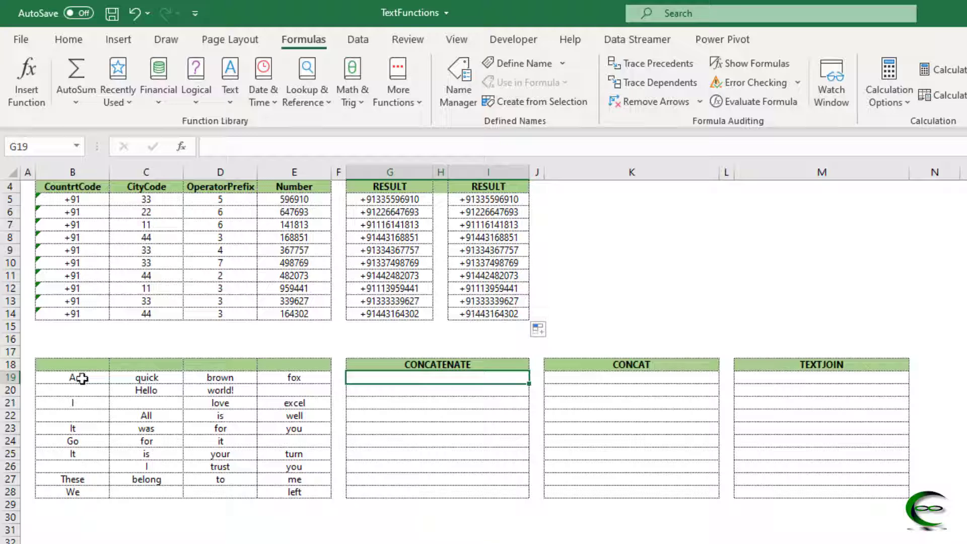
{"action": "left_click", "coordinate": [82, 377]}
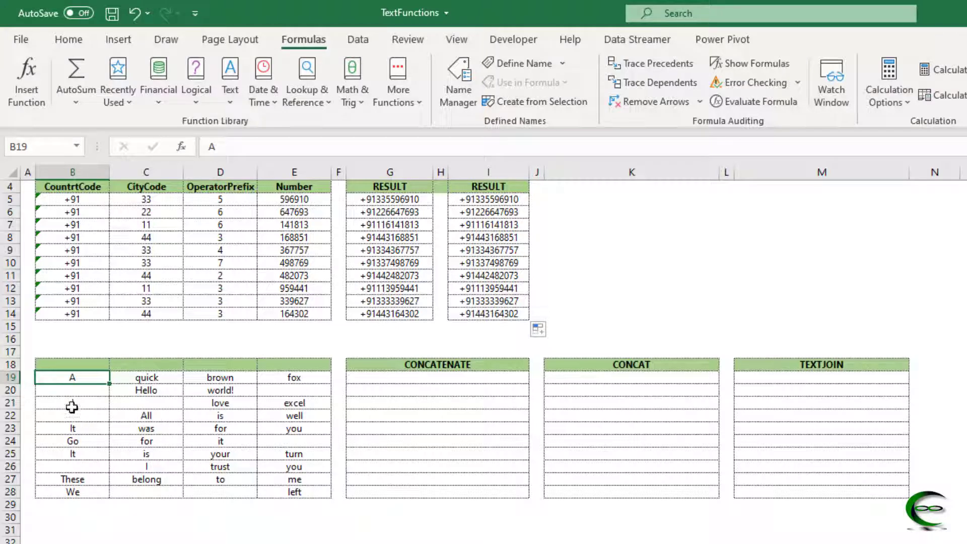
{"action": "left_click", "coordinate": [72, 392]}
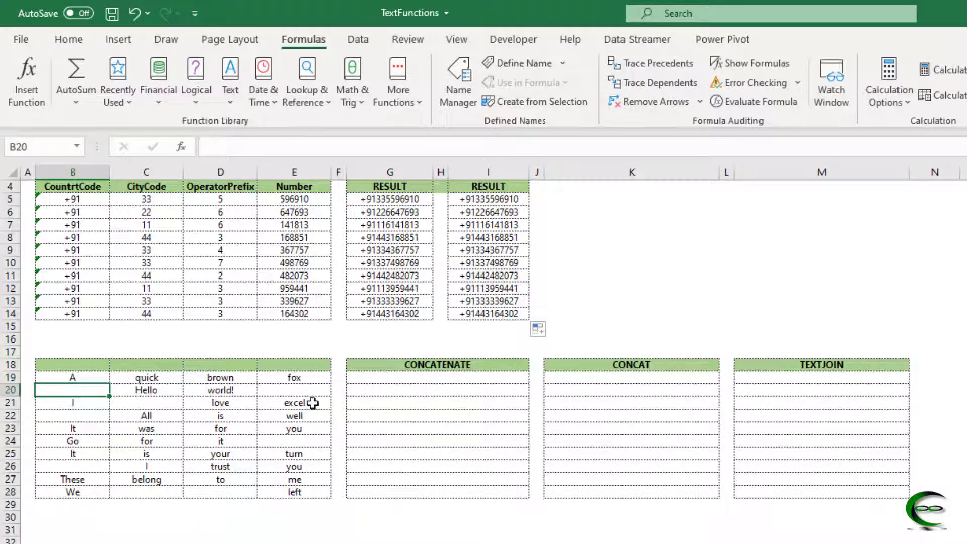
- Start a CONCATENATE formula in G19 with B19 as the first argument and a space " " as the second
{"action": "left_click", "coordinate": [389, 381]}
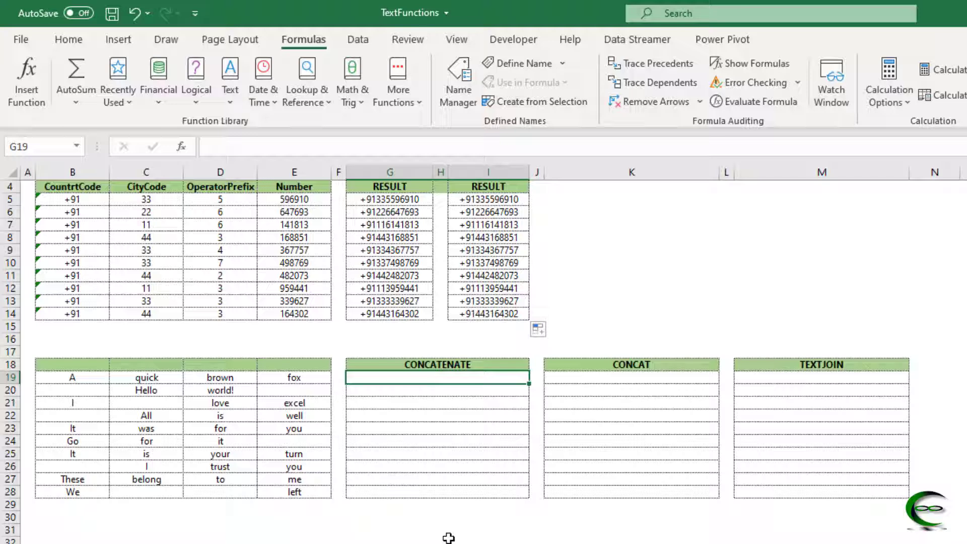
{"action": "type", "text": "=con"}
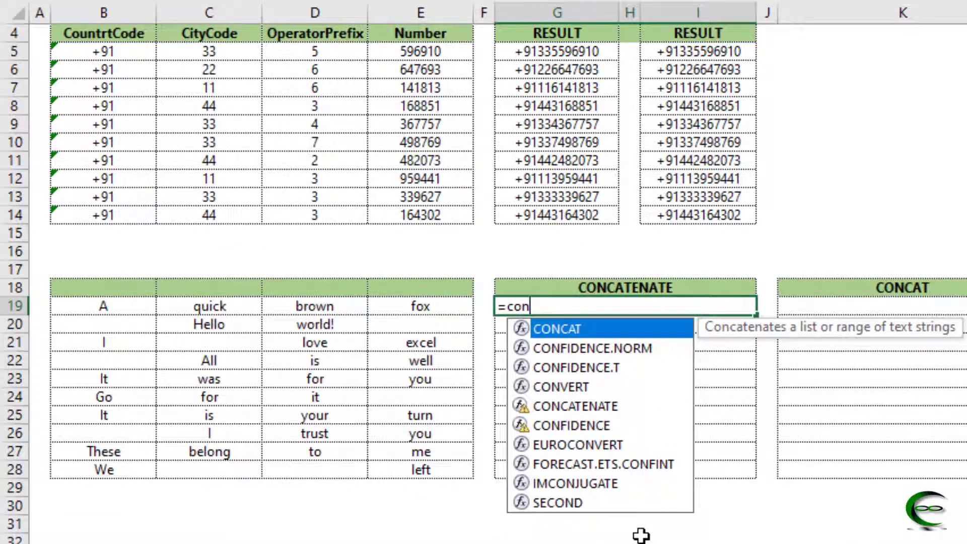
{"action": "type", "text": "ca"}
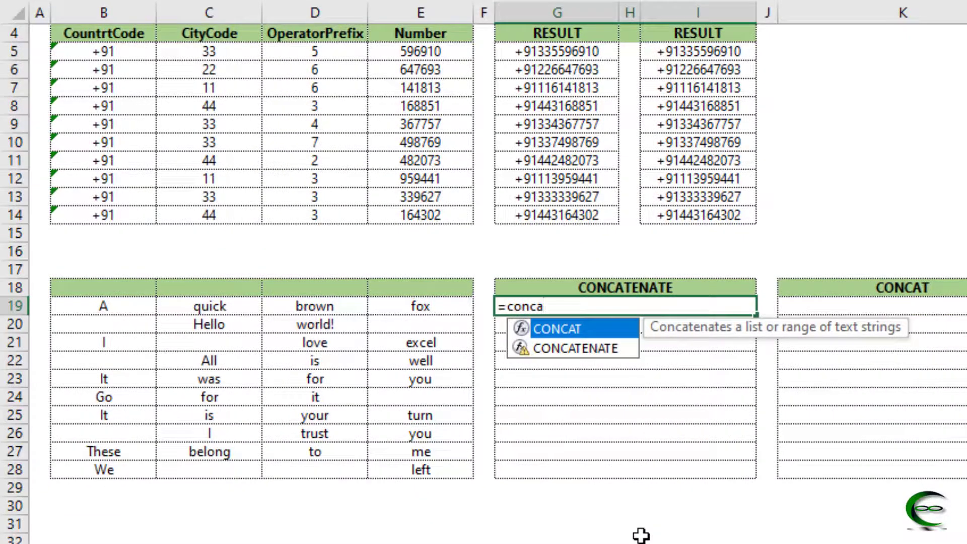
{"action": "left_click", "coordinate": [593, 351]}
{"action": "double_click", "coordinate": [593, 352]}
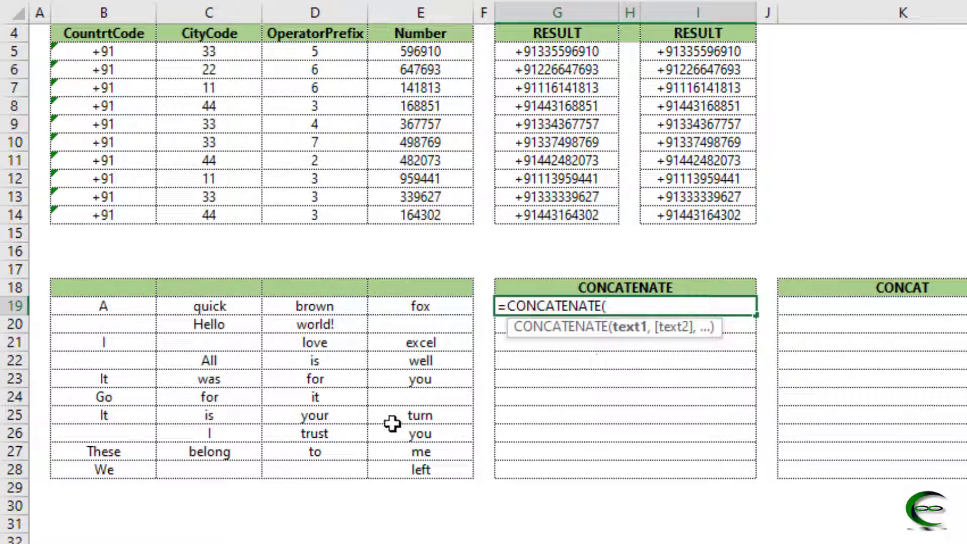
{"action": "left_click", "coordinate": [106, 306]}
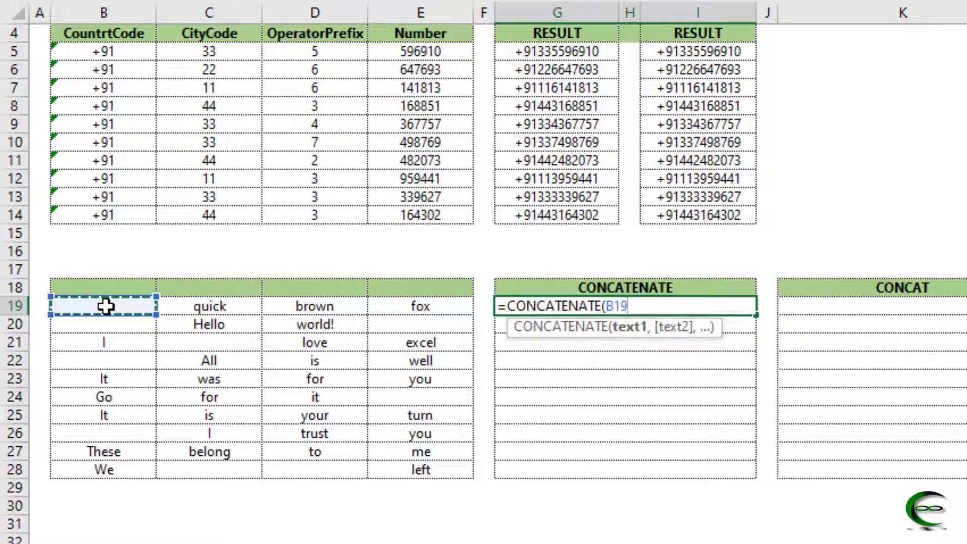
{"action": "type", "text": ","}
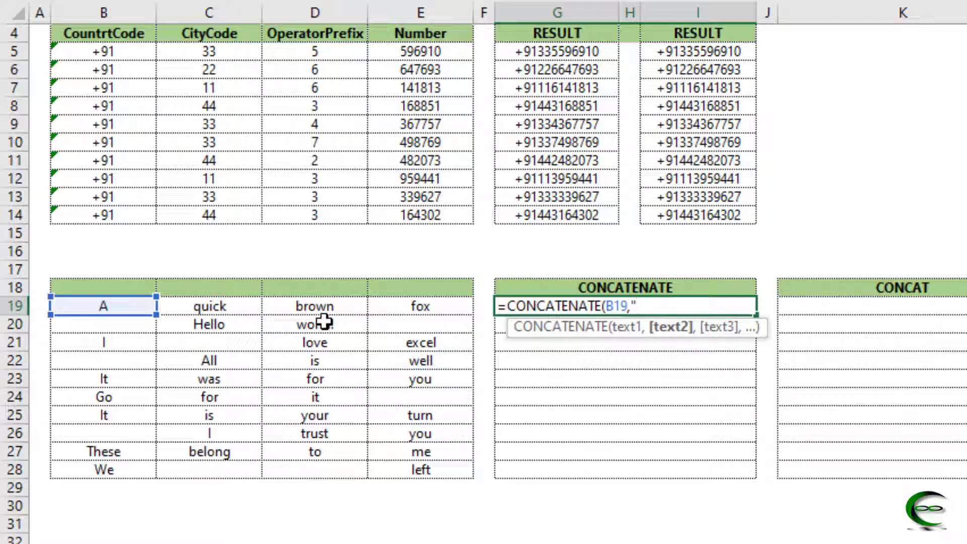
{"action": "type", "text": ","}
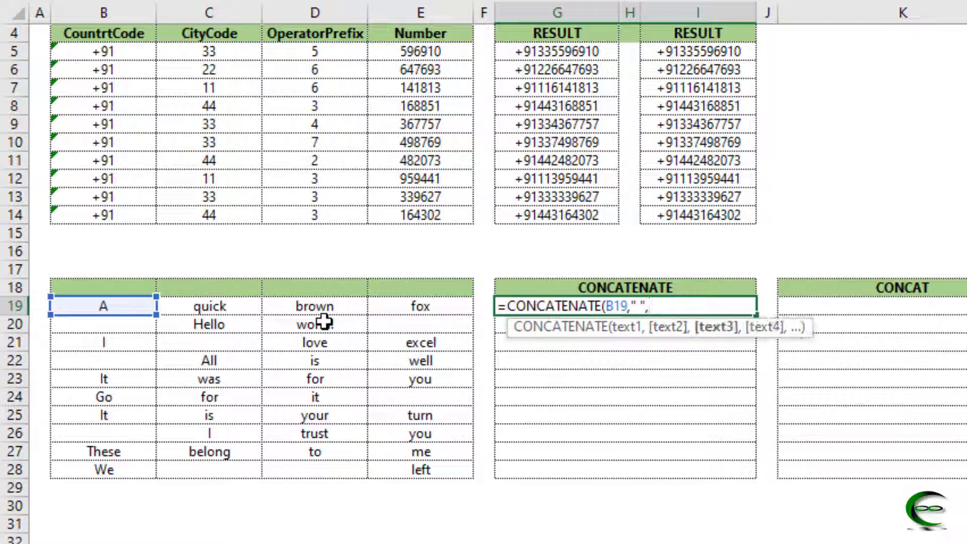
- Complete the G19 formula with C19, D19 and E19, separating them with " " arguments, and enter it
{"action": "left_click", "coordinate": [215, 306]}
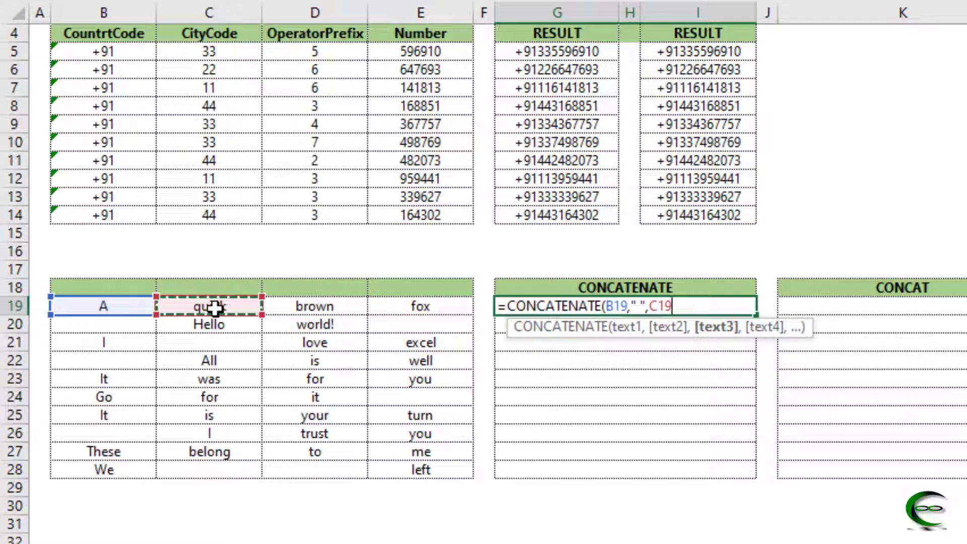
{"action": "type", "text": ","}
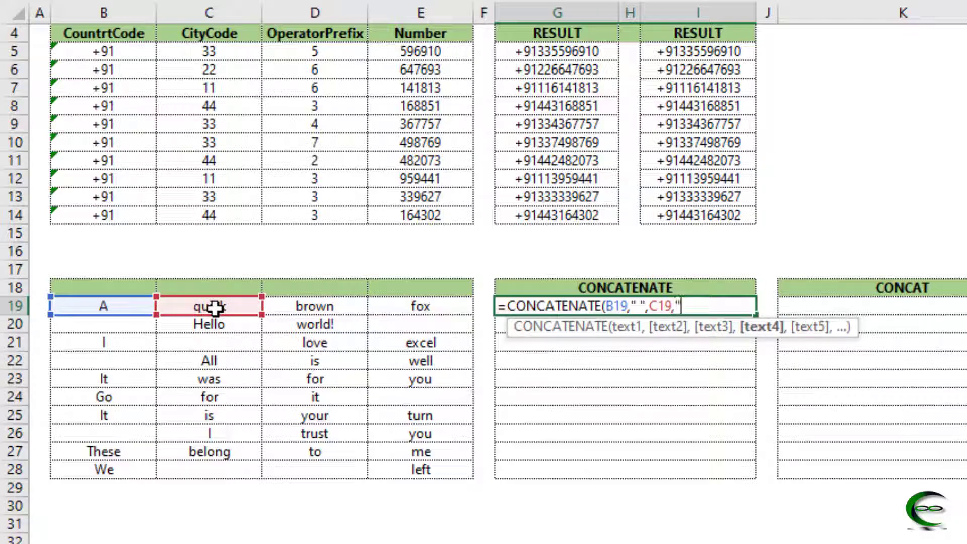
{"action": "type", "text": "\" \","}
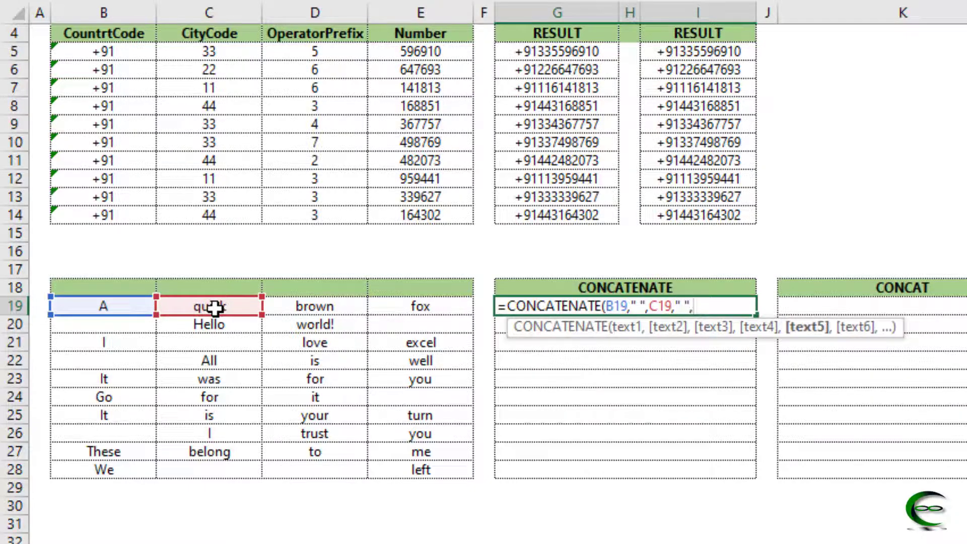
{"action": "left_click", "coordinate": [310, 304]}
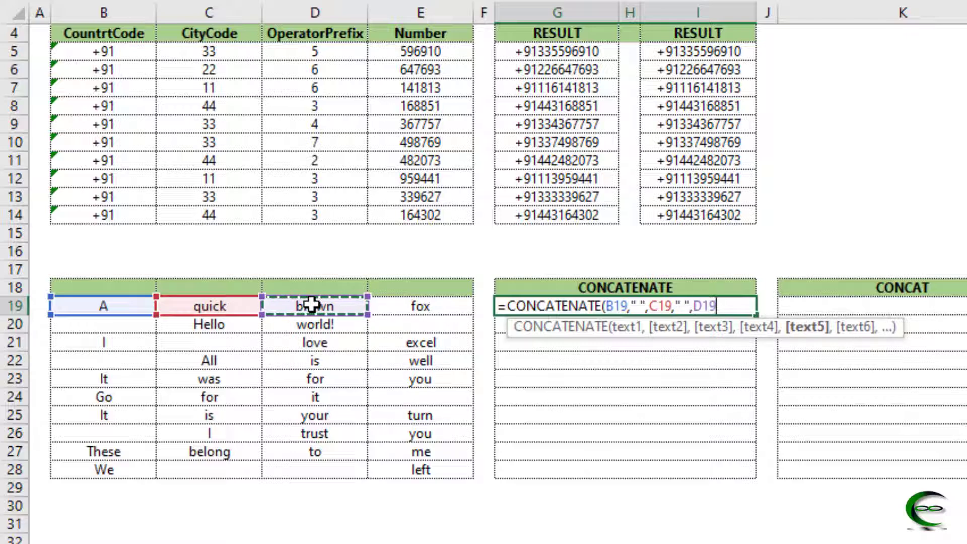
{"action": "type", "text": ","}
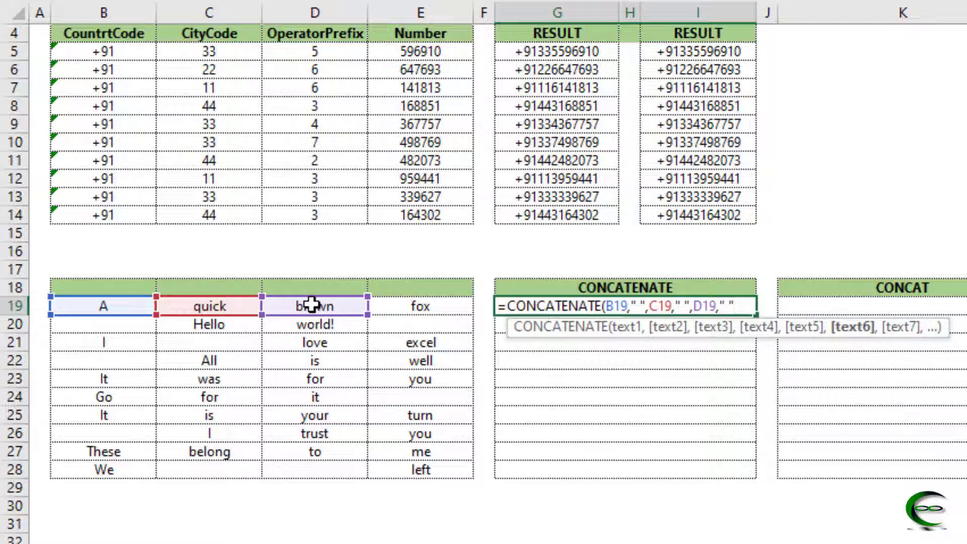
{"action": "type", "text": "\" \","}
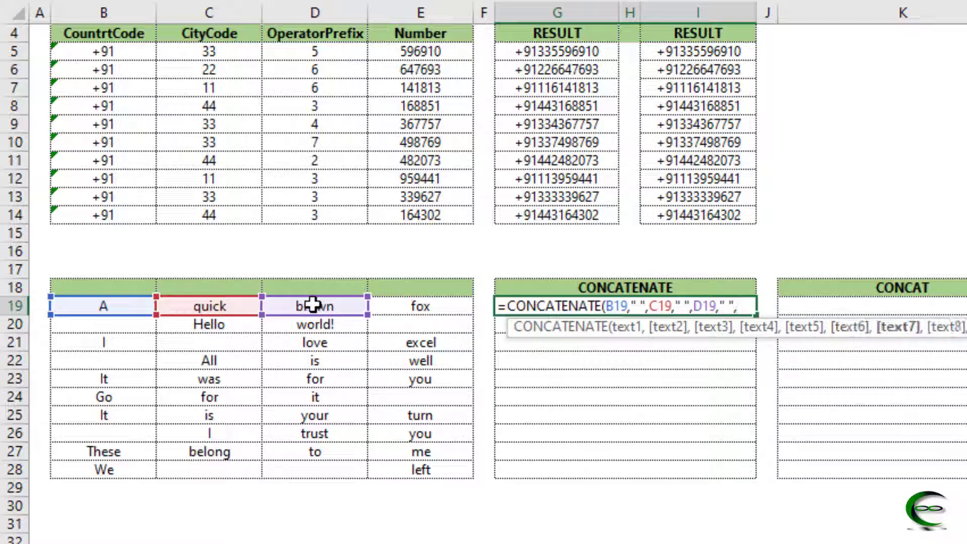
{"action": "left_click", "coordinate": [423, 307]}
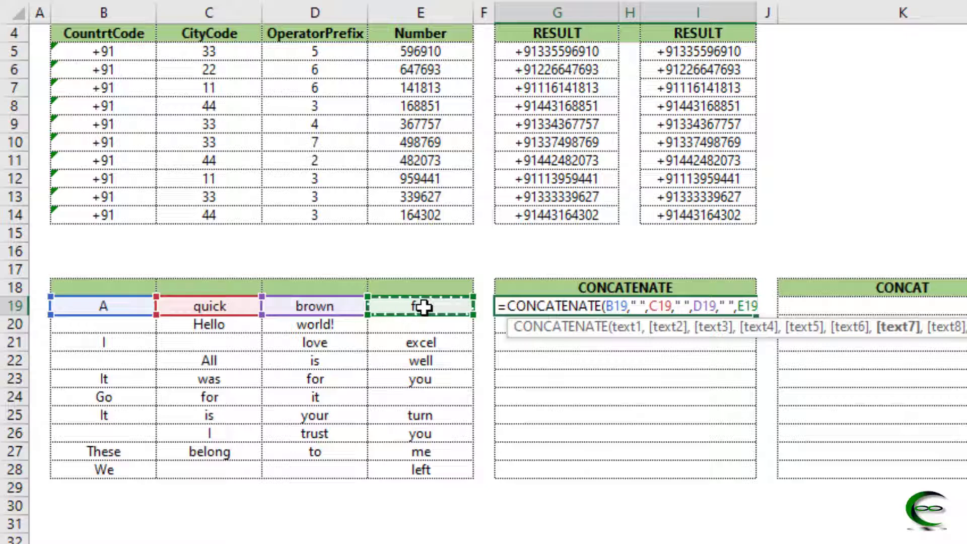
{"action": "type", "text": ")"}
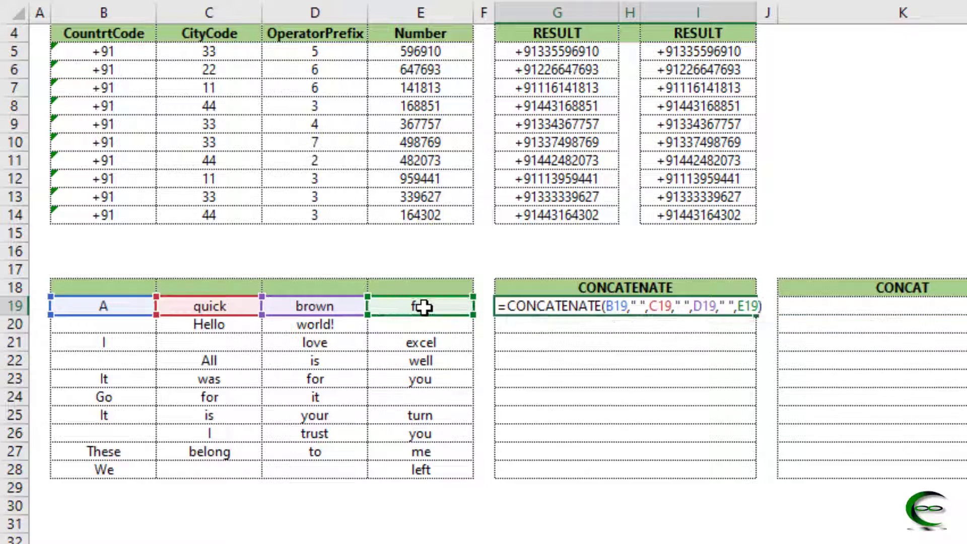
{"action": "key", "text": "Return"}
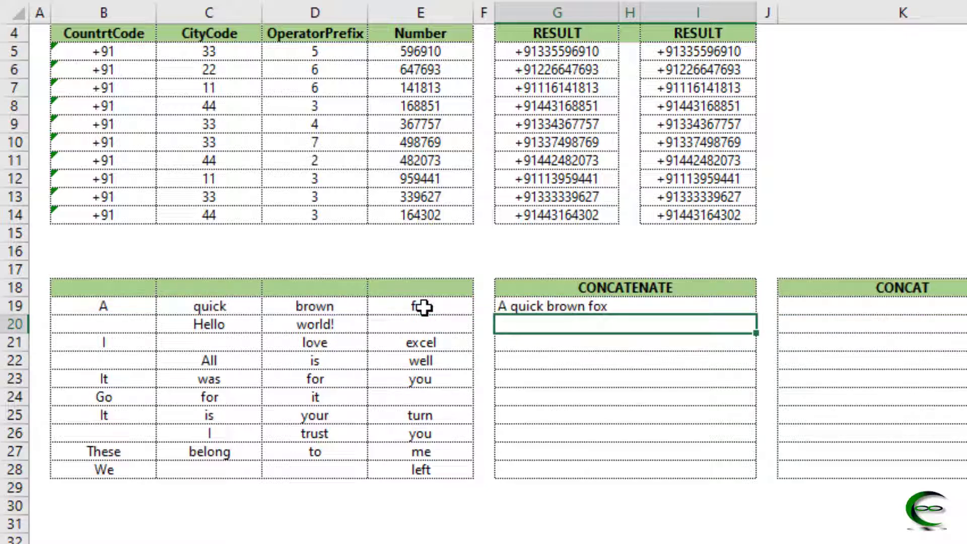
- Fill the G19 formula down to G28 and check the results for the rows with blank cells, such as rows 28 and 20
{"action": "left_click", "coordinate": [625, 309]}
{"action": "left_click_drag", "start_coordinate": [755, 315], "coordinate": [741, 477]}
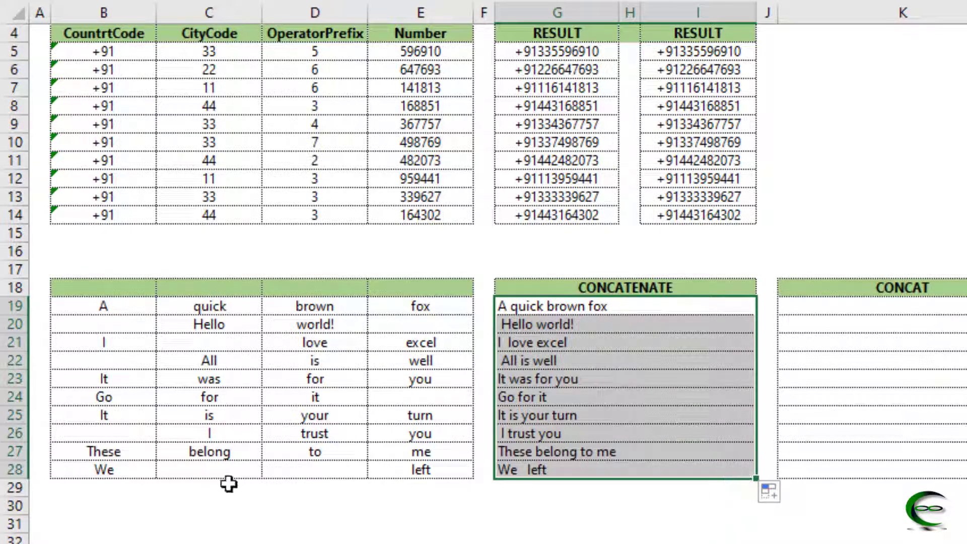
{"action": "left_click", "coordinate": [206, 470]}
{"action": "left_click", "coordinate": [291, 469]}
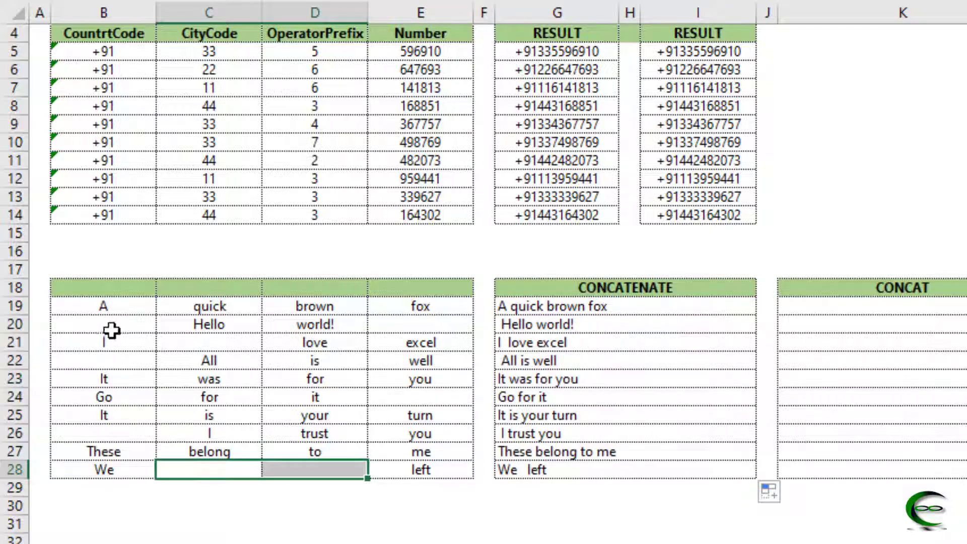
{"action": "left_click", "coordinate": [111, 321]}
{"action": "left_click", "coordinate": [498, 325]}
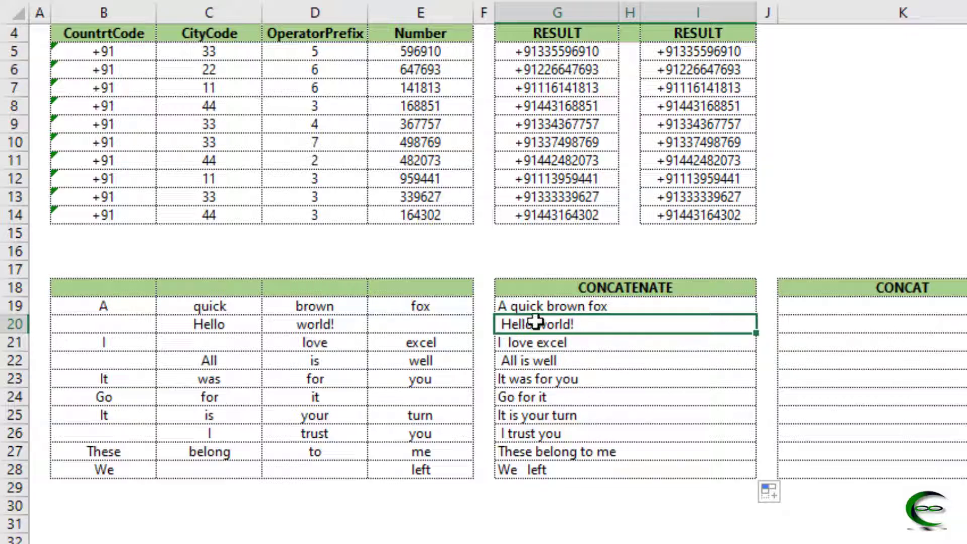
- Review the syntax of the TRIM function on the Functions sheet
{"action": "left_click", "coordinate": [531, 304]}
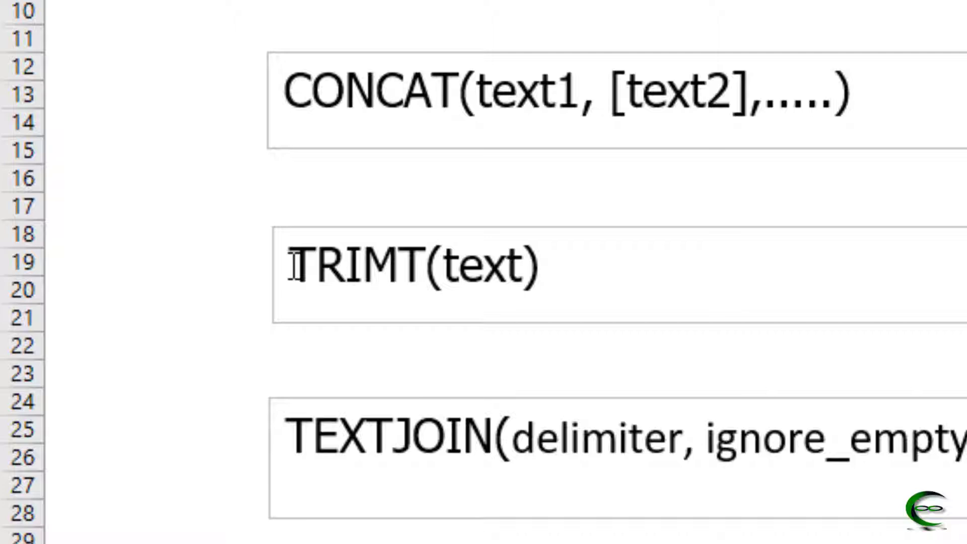
{"action": "left_click_drag", "start_coordinate": [295, 265], "coordinate": [528, 253]}
{"action": "left_click", "coordinate": [569, 371]}
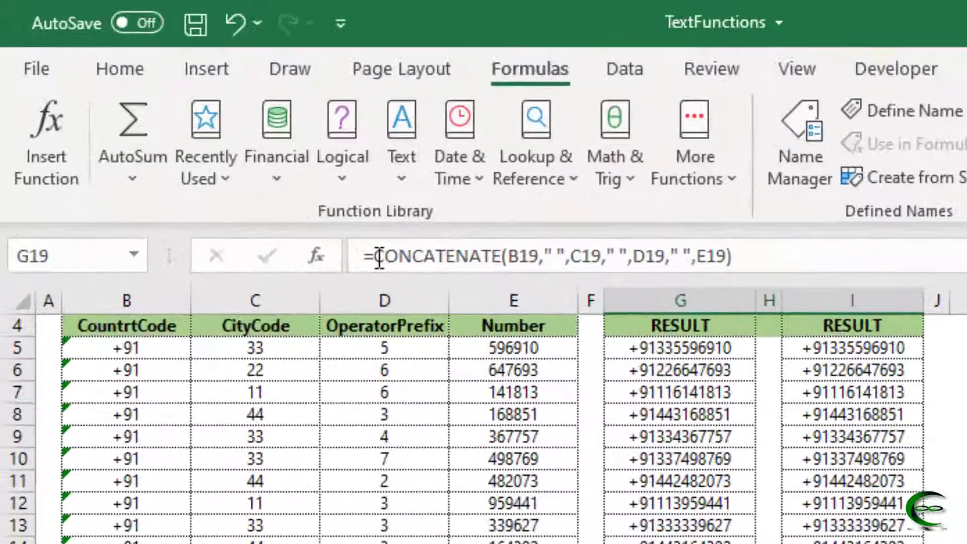
- Wrap the CONCATENATE formula in G19 in TRIM and fill it down to G28
{"action": "left_click", "coordinate": [134, 92]}
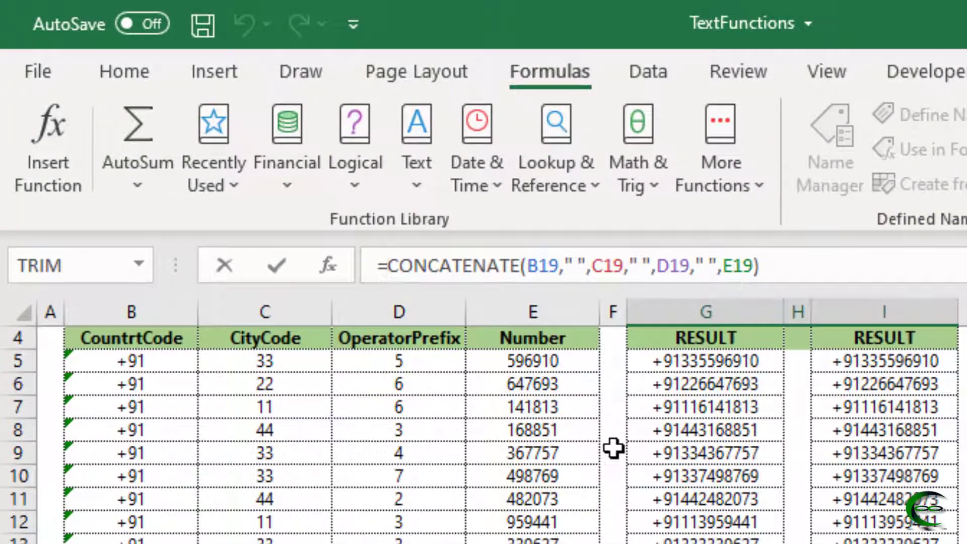
{"action": "type", "text": "TRIM"}
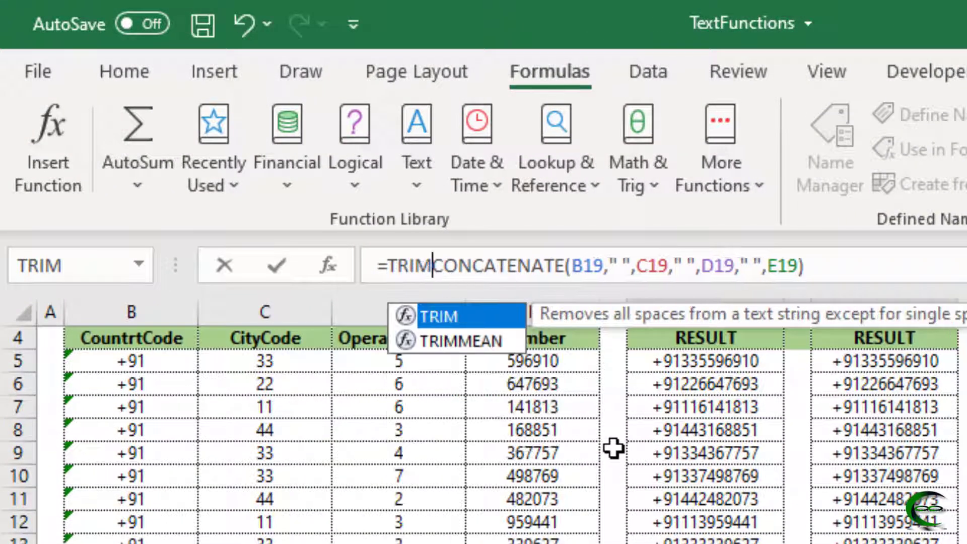
{"action": "type", "text": "("}
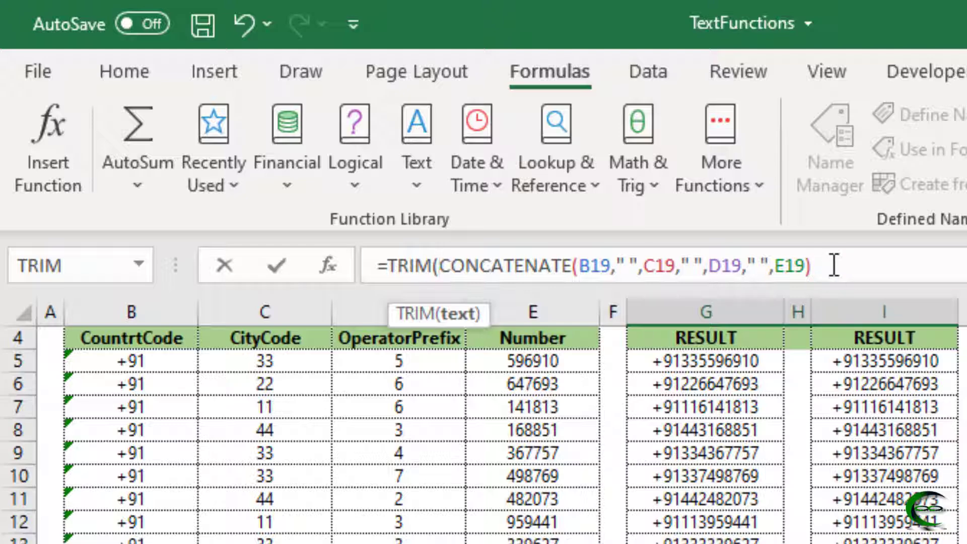
{"action": "type", "text": ")"}
{"action": "key", "text": "Return"}
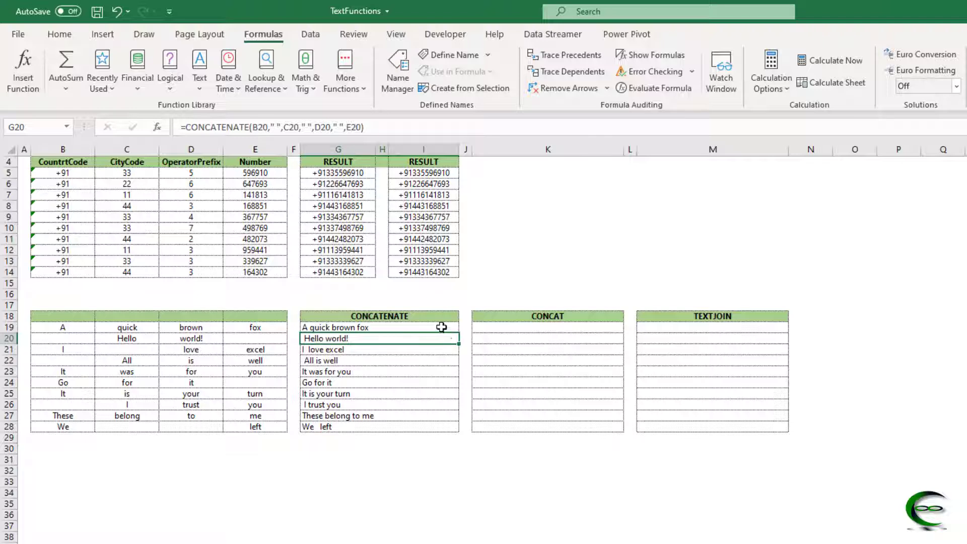
{"action": "left_click", "coordinate": [441, 327]}
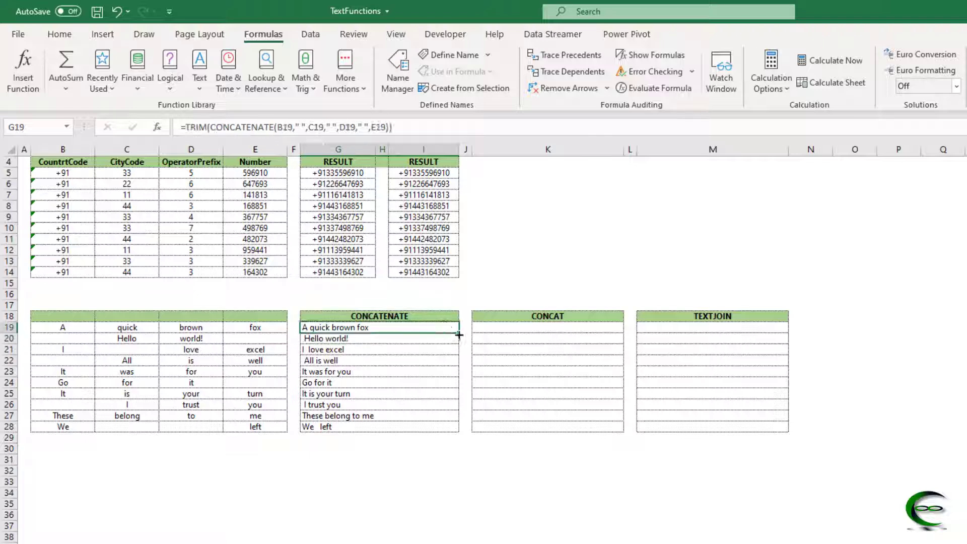
{"action": "left_click_drag", "start_coordinate": [459, 335], "coordinate": [452, 434]}
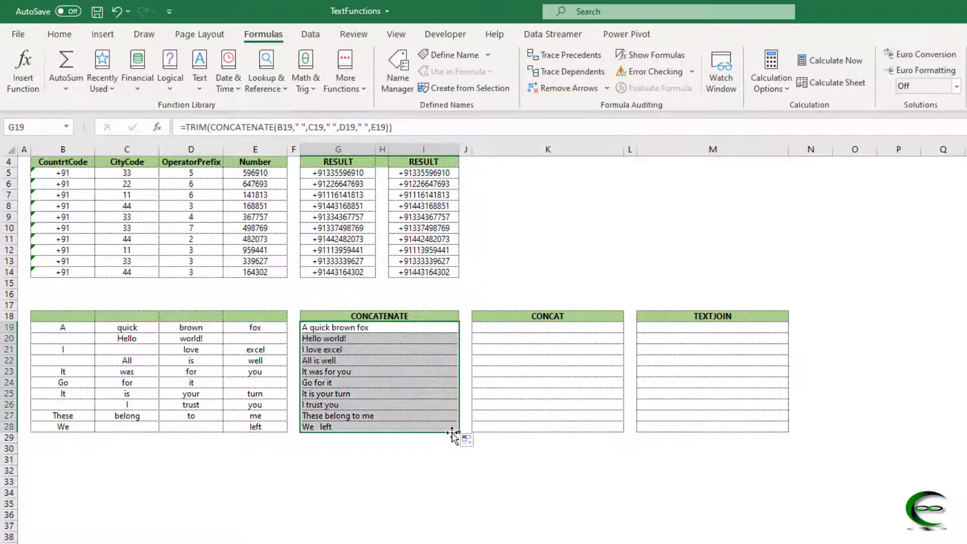
- Start a CONCAT formula in K19 with B19 as the first argument and a space " " as the second
{"action": "left_click", "coordinate": [519, 327]}
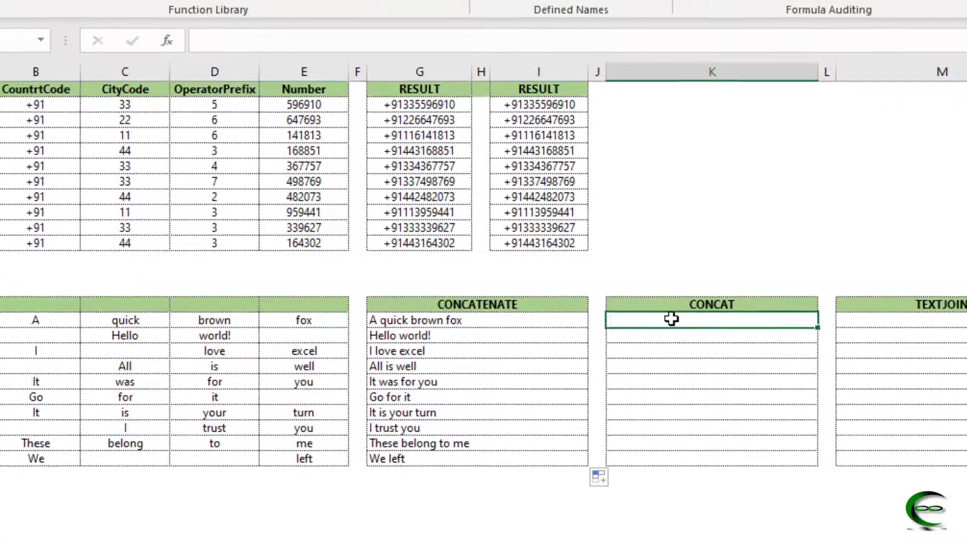
{"action": "type", "text": "="}
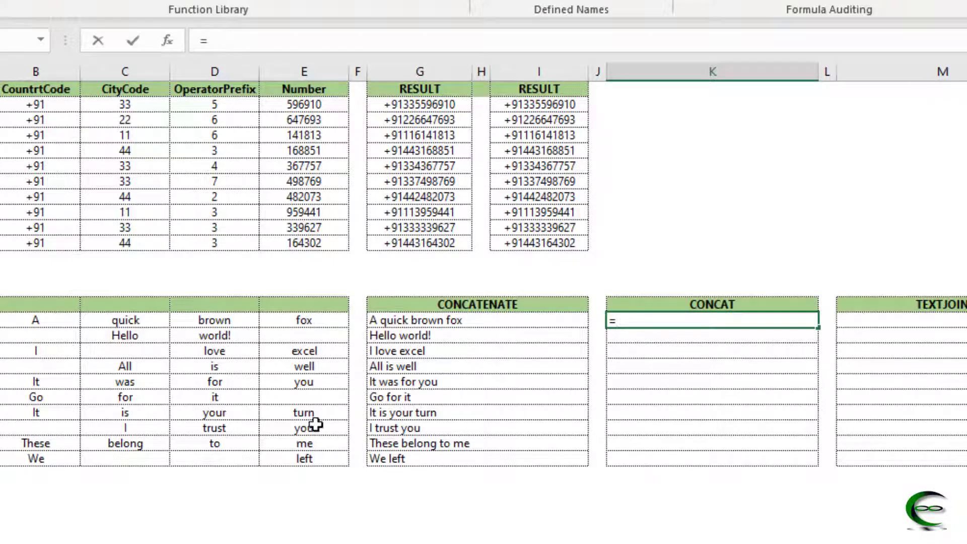
{"action": "type", "text": "conc"}
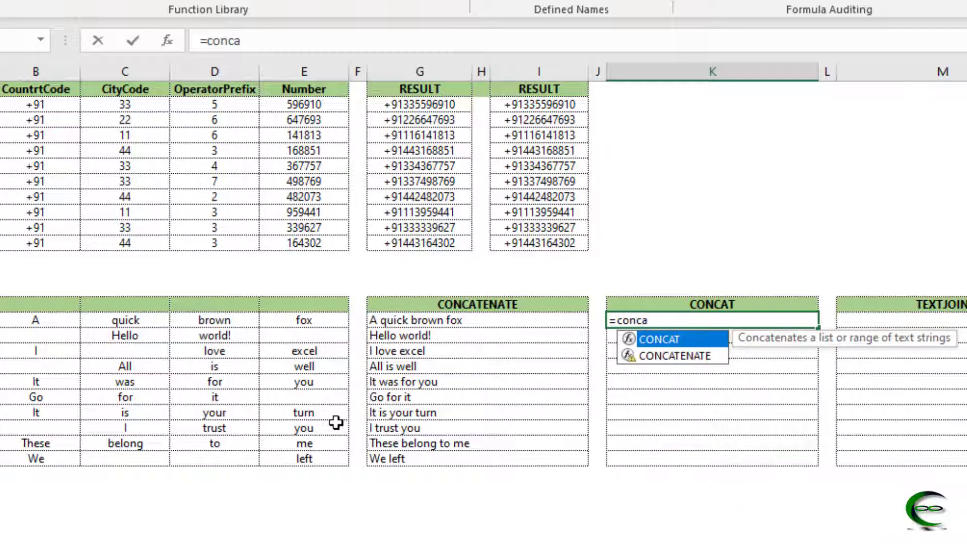
{"action": "type", "text": "a"}
{"action": "key", "text": "Tab"}
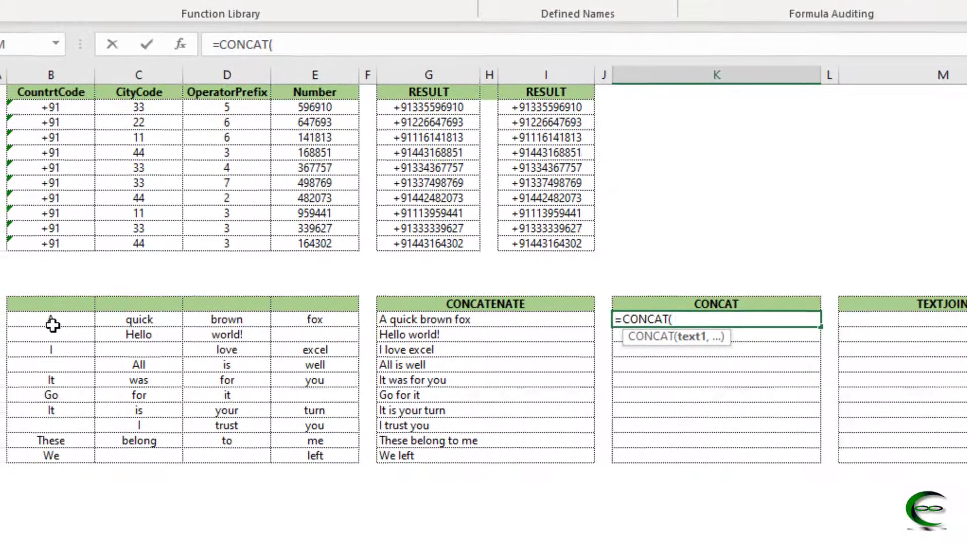
{"action": "left_click", "coordinate": [53, 325]}
{"action": "type", "text": ","}
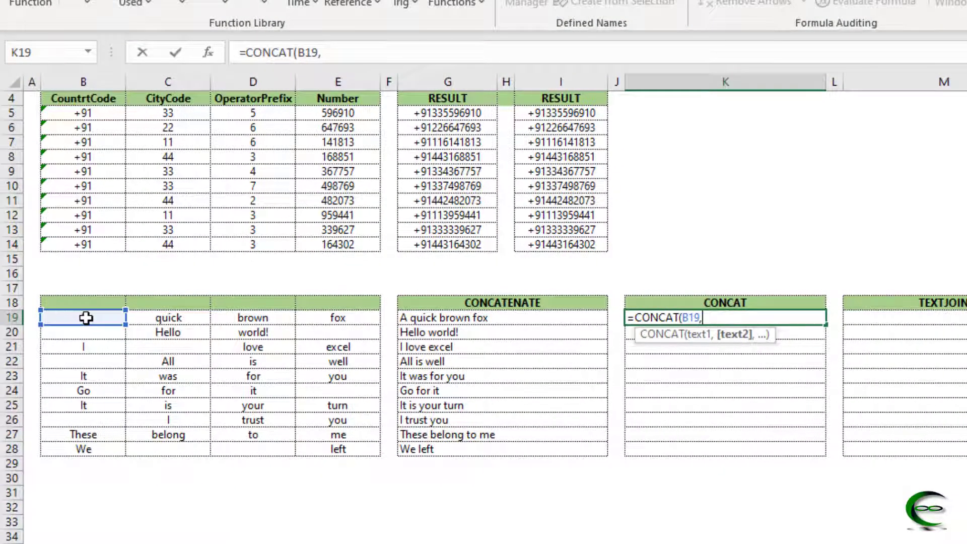
{"action": "type", "text": "\" \","}
- Complete the K19 formula with C19, D19 and E19 separated by " " arguments, and fill it down to K28
{"action": "left_click", "coordinate": [168, 317]}
{"action": "type", "text": ",\" \","}
{"action": "left_click", "coordinate": [253, 317]}
{"action": "type", "text": ",\" \","}
{"action": "left_click", "coordinate": [325, 319]}
{"action": "type", "text": ")"}
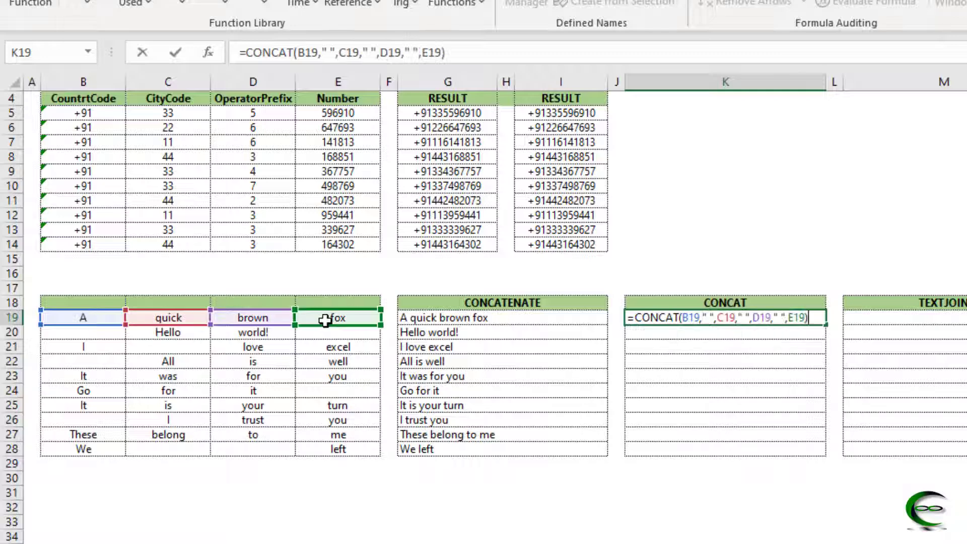
{"action": "key", "text": "Return"}
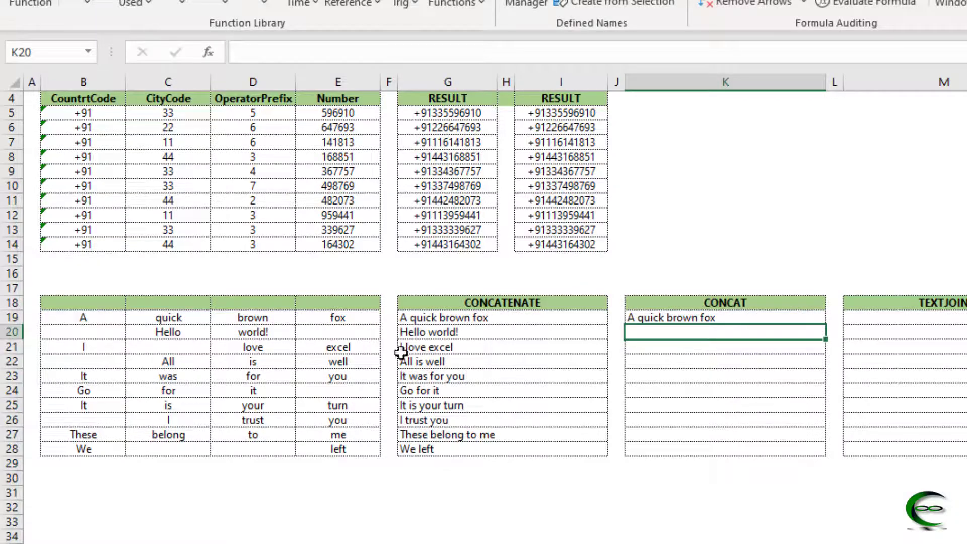
{"action": "left_click", "coordinate": [758, 317]}
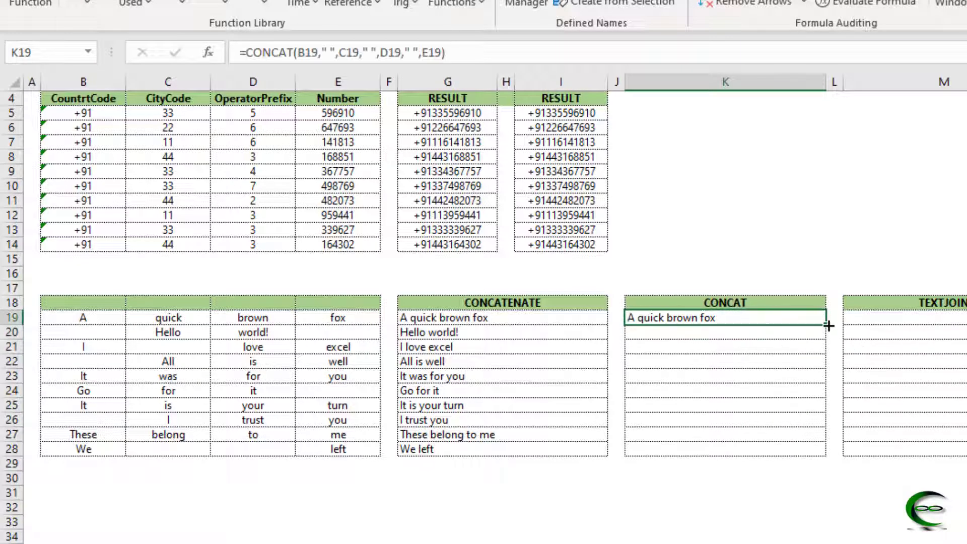
{"action": "left_click_drag", "start_coordinate": [829, 326], "coordinate": [827, 454]}
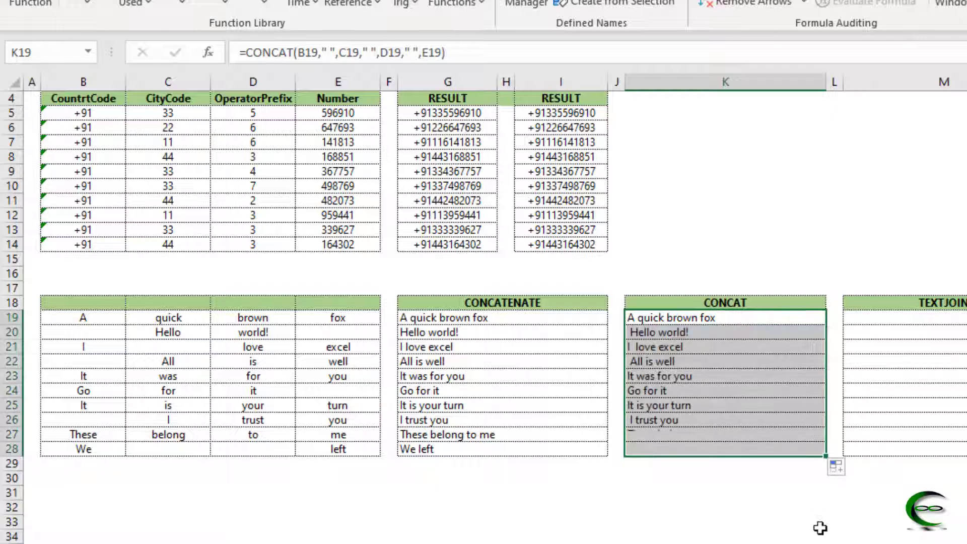
- Wrap the CONCAT formula in K19 in TRIM and fill it down to K28
{"action": "left_click", "coordinate": [670, 318]}
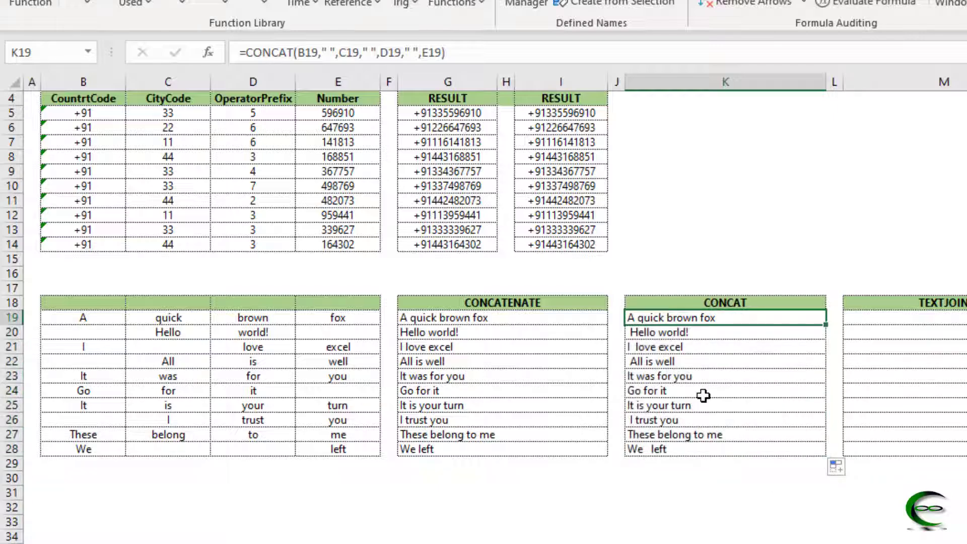
{"action": "left_click", "coordinate": [247, 58]}
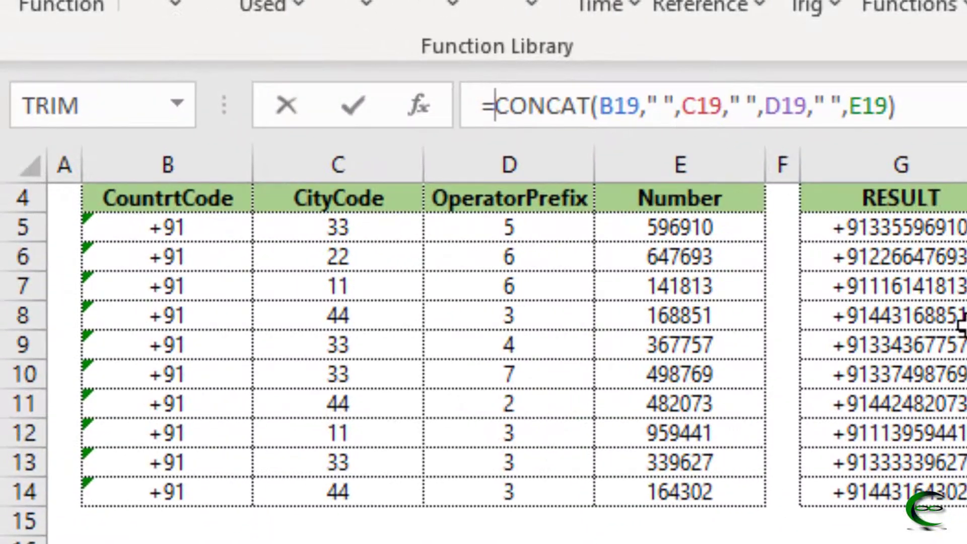
{"action": "type", "text": "TRIM"}
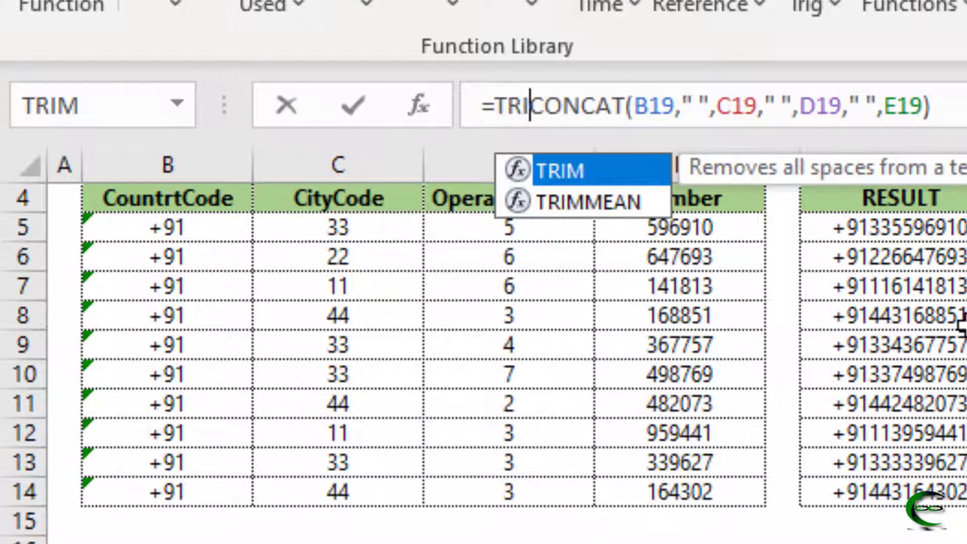
{"action": "type", "text": "("}
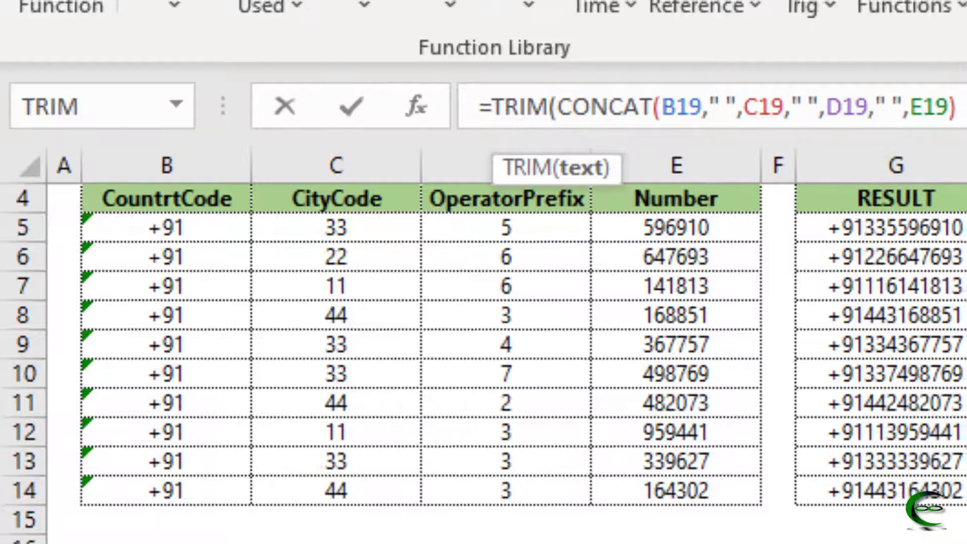
{"action": "type", "text": ")"}
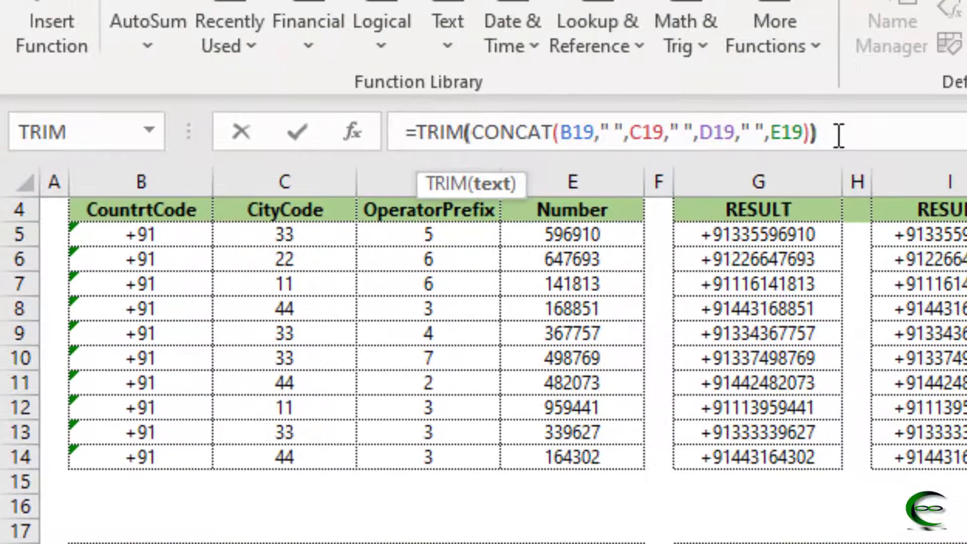
{"action": "key", "text": "Return"}
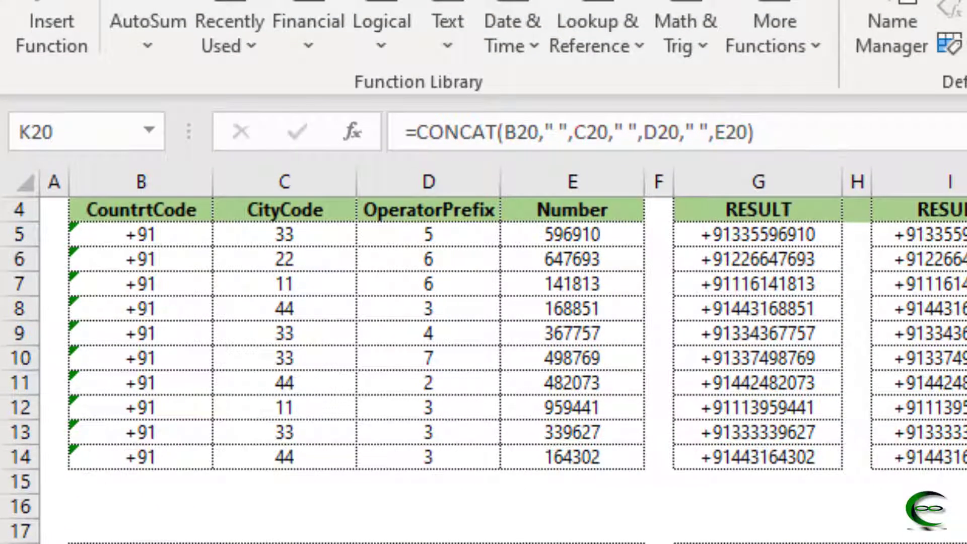
{"action": "key", "text": "Up"}
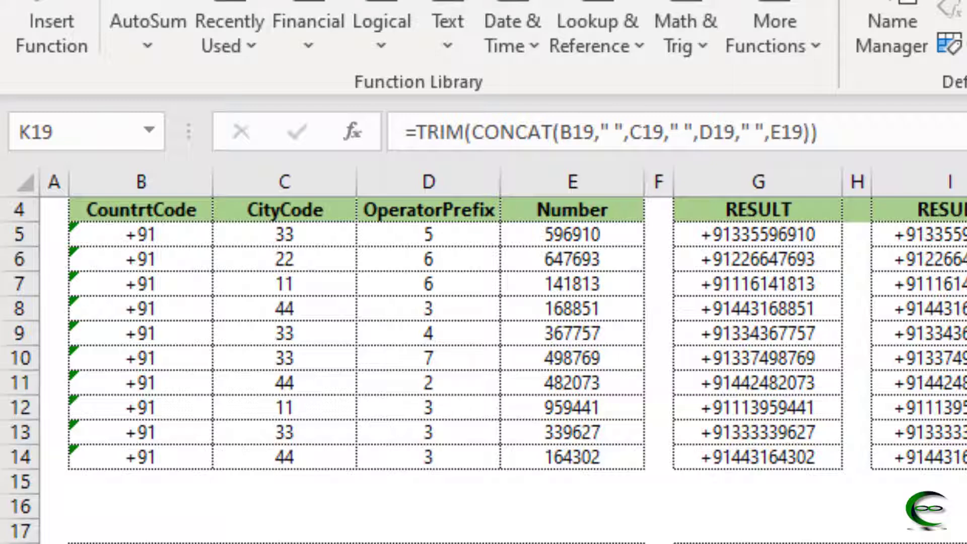
{"action": "key", "text": "ctrl+shift+Down"}
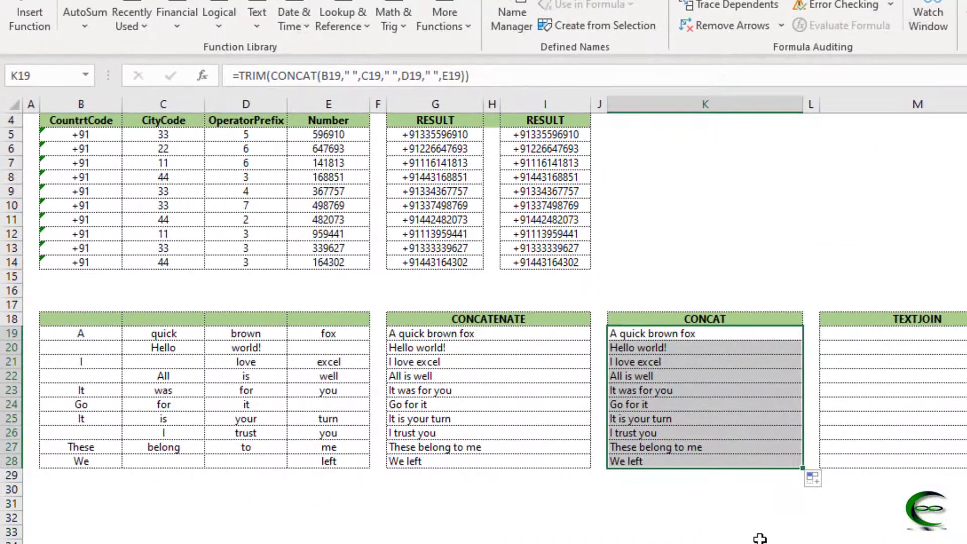
- Review the phone number table and the CONCAT formula in I5 that joins a whole range
{"action": "left_click", "coordinate": [545, 543]}
{"action": "scroll", "coordinate": [494, 525], "scroll_direction": "up", "scroll_amount": 1}
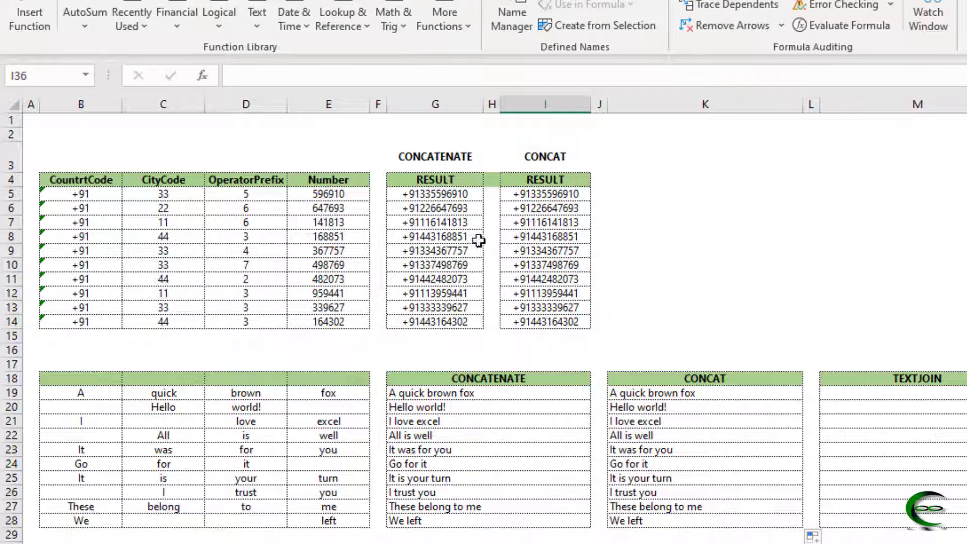
{"action": "left_click", "coordinate": [310, 225]}
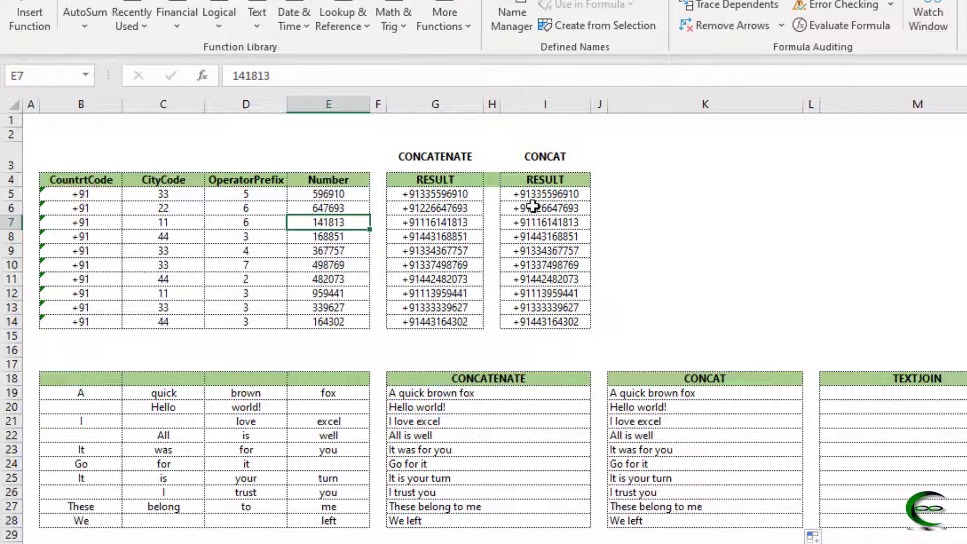
{"action": "left_click", "coordinate": [543, 194]}
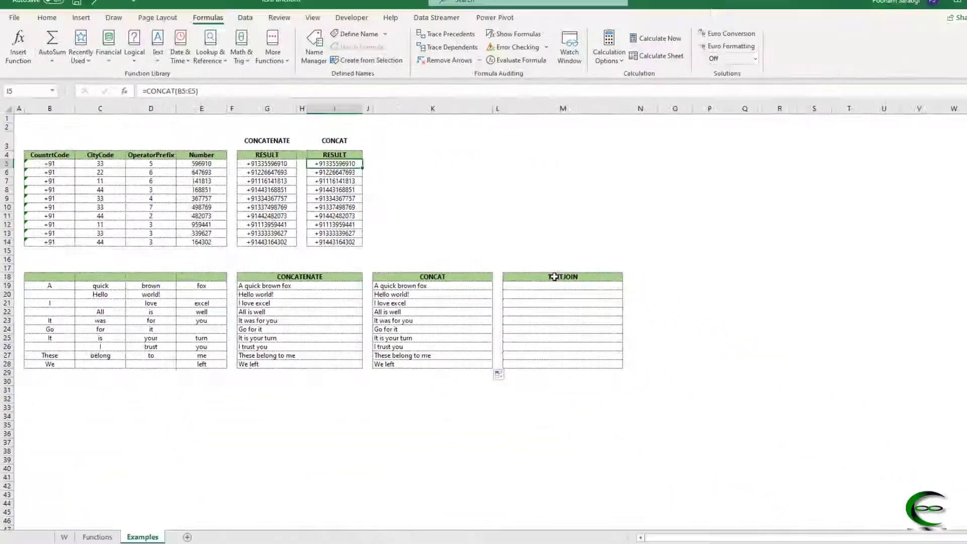
- Select M19, examine the delimiter argument in the TEXTJOIN syntax on the Functions sheet, and return to the Examples sheet
{"action": "left_click", "coordinate": [886, 392]}
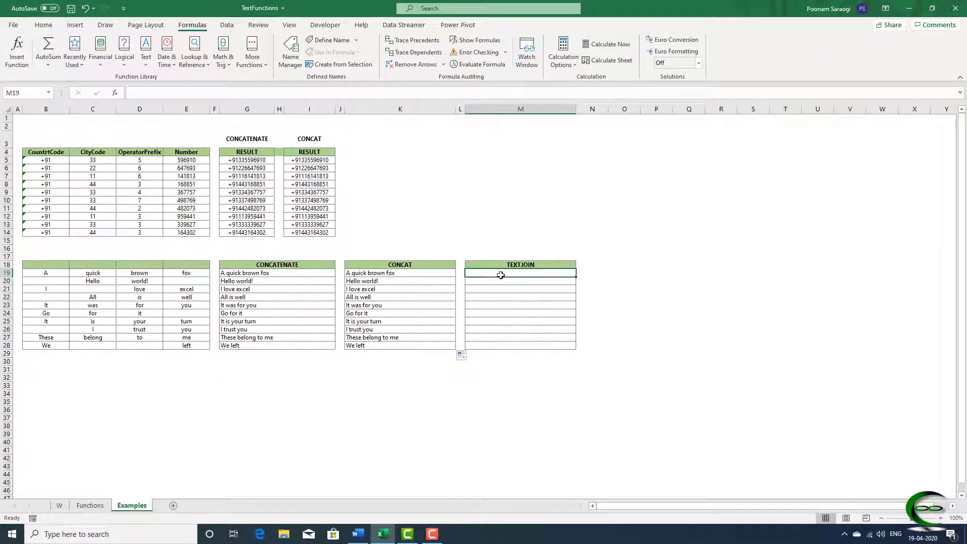
{"action": "left_click", "coordinate": [91, 506]}
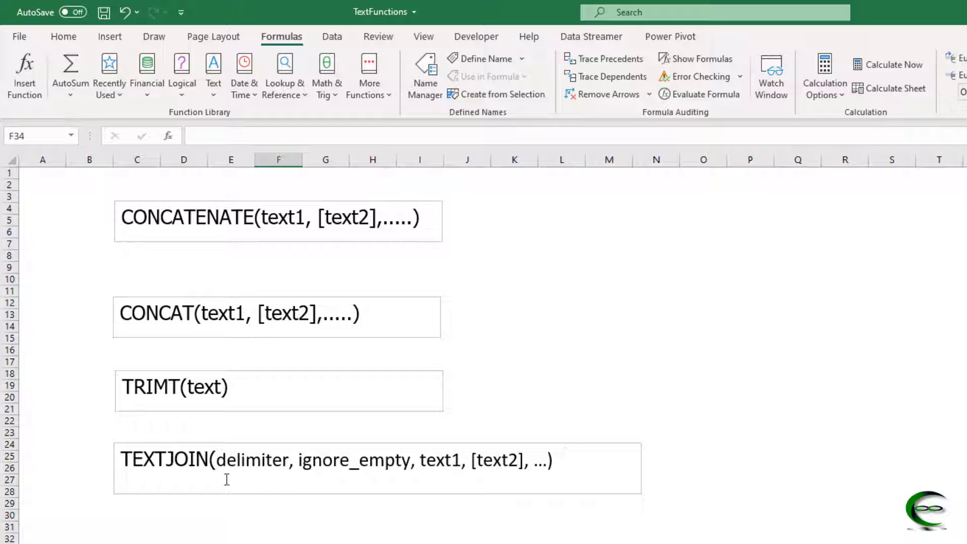
{"action": "left_click", "coordinate": [220, 462]}
{"action": "left_click_drag", "start_coordinate": [220, 462], "coordinate": [290, 469]}
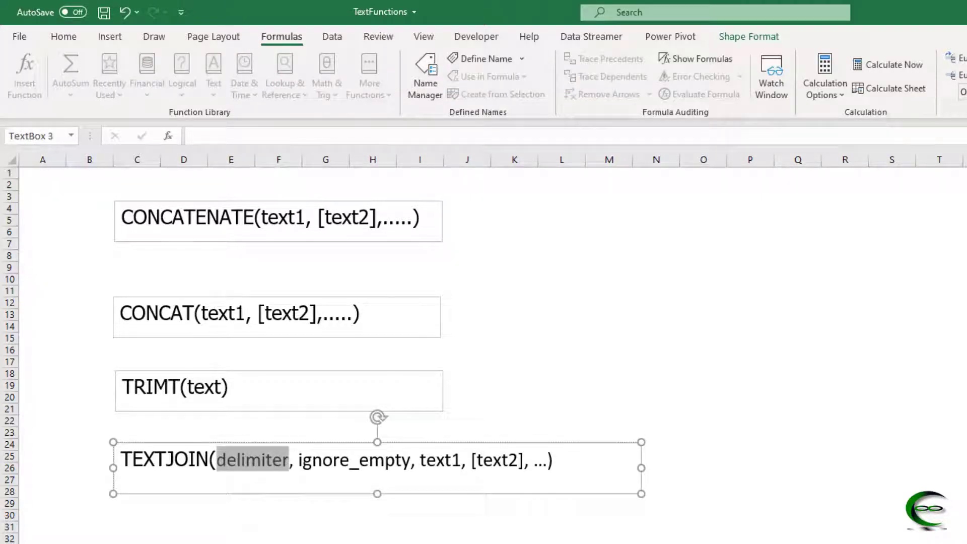
{"action": "key", "text": "Escape"}
{"action": "key", "text": "Escape"}
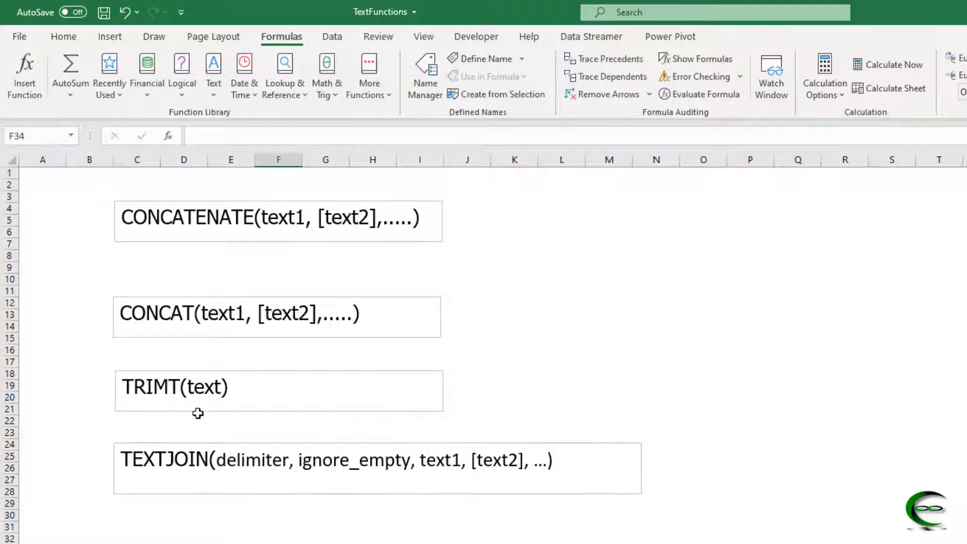
{"action": "key", "text": "ctrl+Page_Down"}
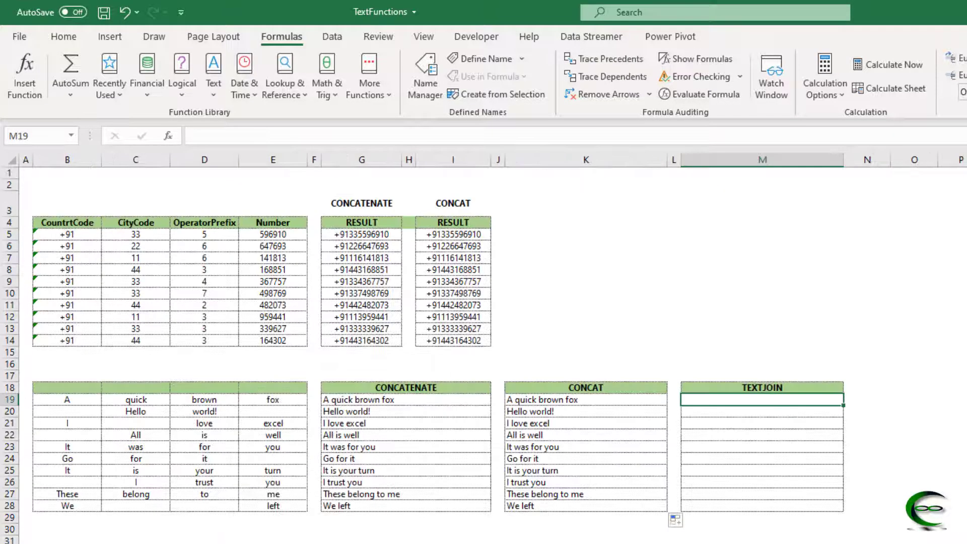
- Examine the separator arguments in the G19 formula and the TEXTJOIN syntax on the Functions sheet, discard any formula edits, and return to the Examples sheet
{"action": "left_click", "coordinate": [355, 400]}
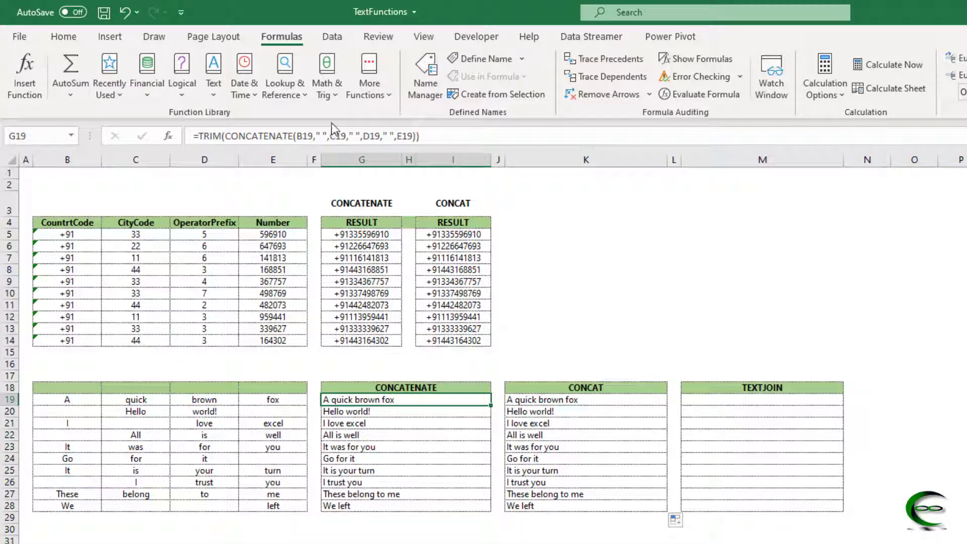
{"action": "left_click", "coordinate": [323, 136]}
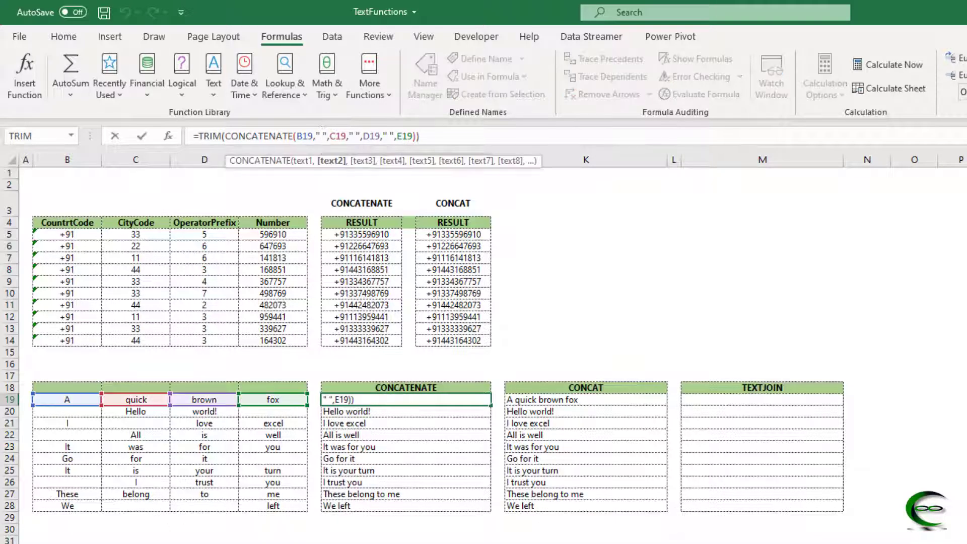
{"action": "left_click", "coordinate": [162, 543]}
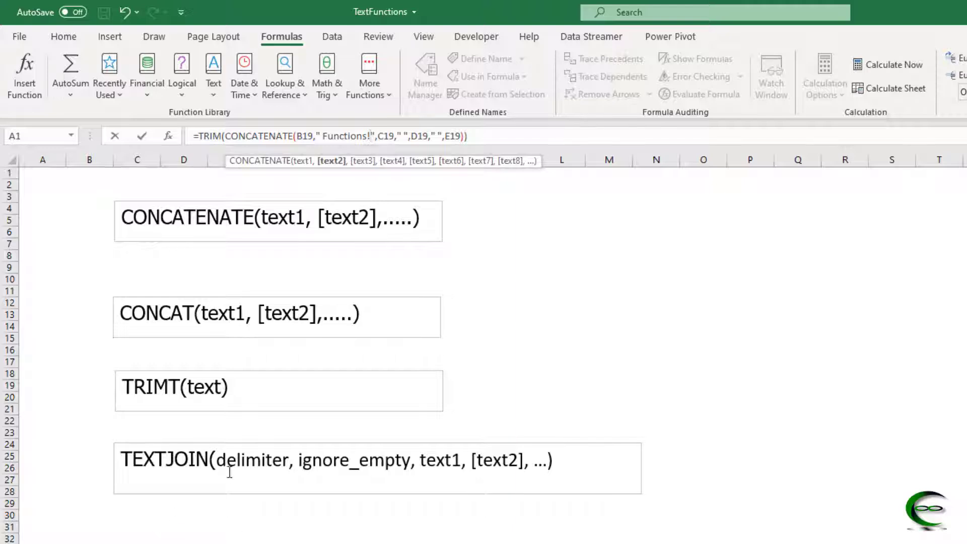
{"action": "left_click_drag", "start_coordinate": [219, 459], "coordinate": [286, 462]}
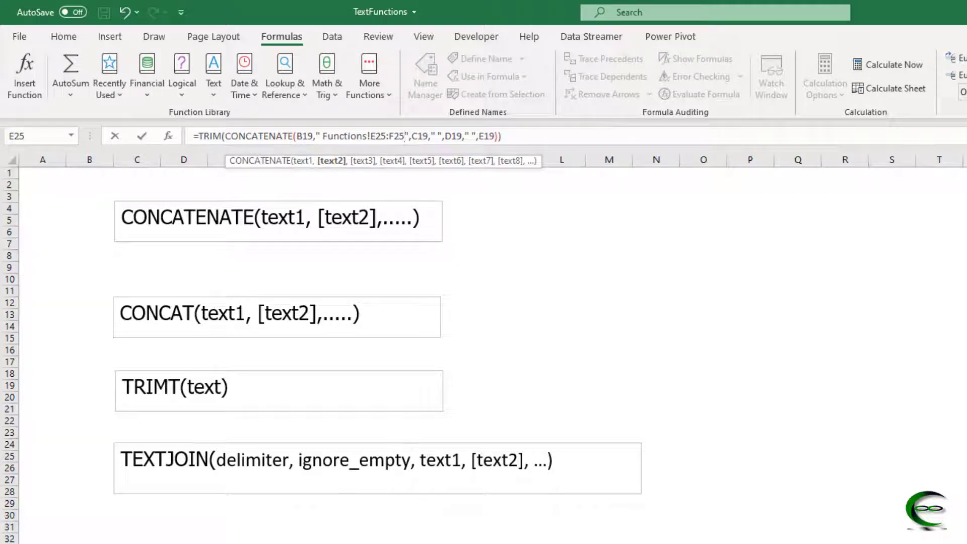
{"action": "key", "text": "ctrl+Page_Down"}
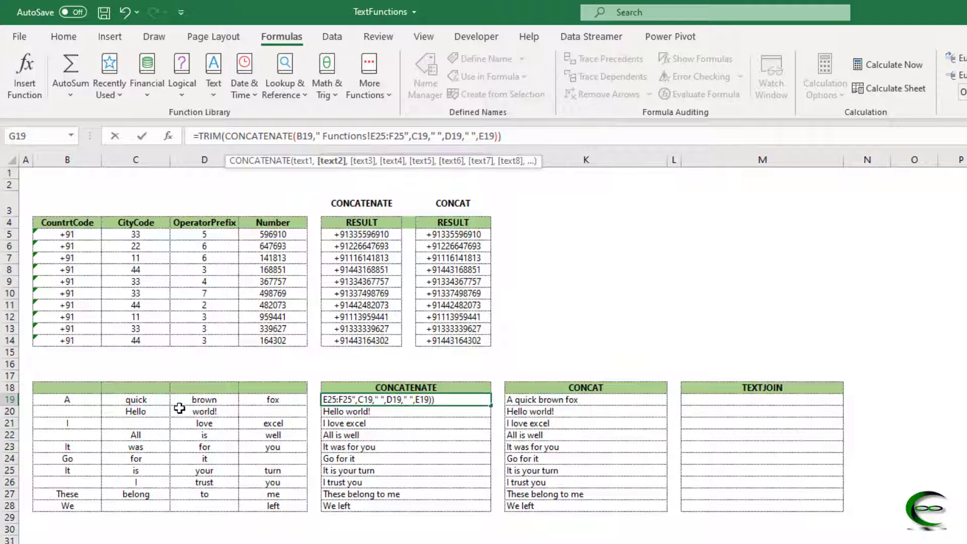
{"action": "left_click", "coordinate": [135, 422]}
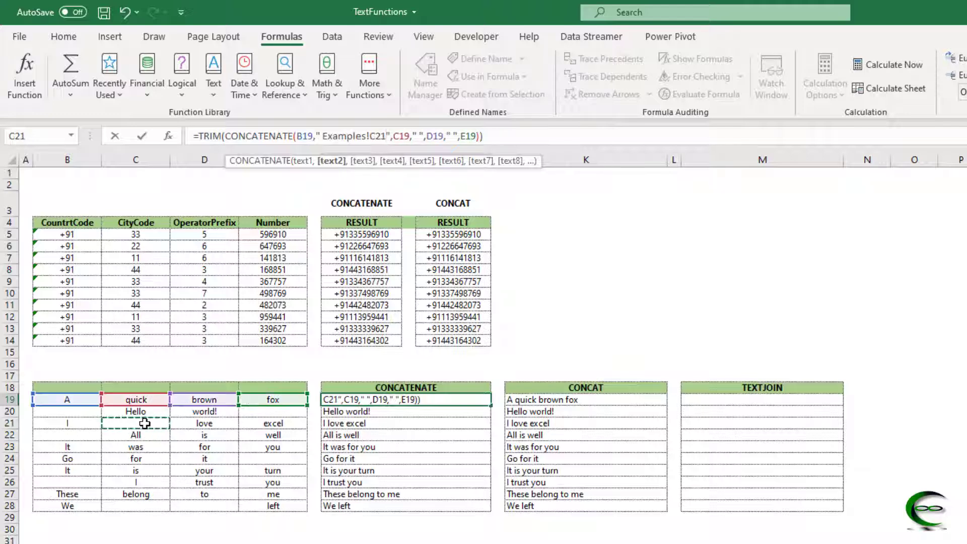
{"action": "key", "text": "Escape"}
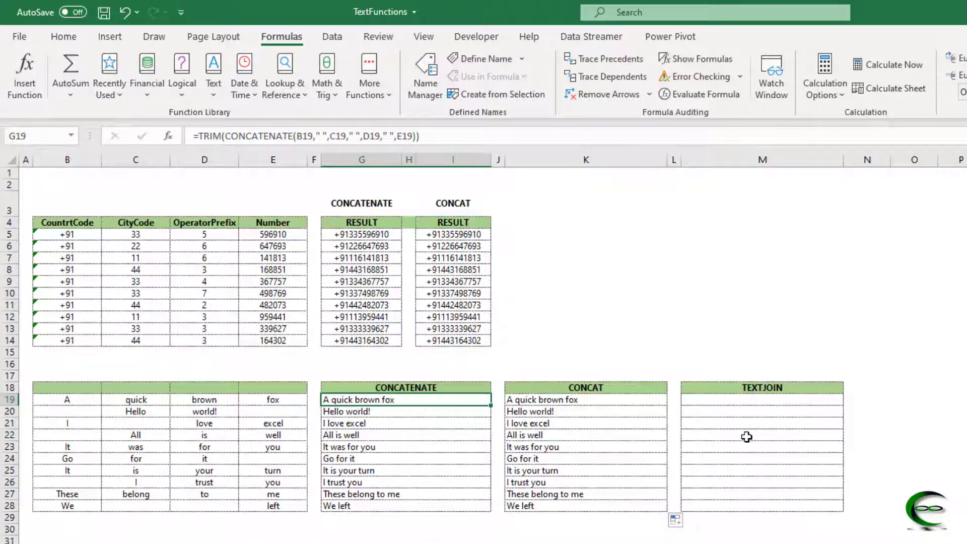
{"action": "key", "text": "ctrl+Page_Up"}
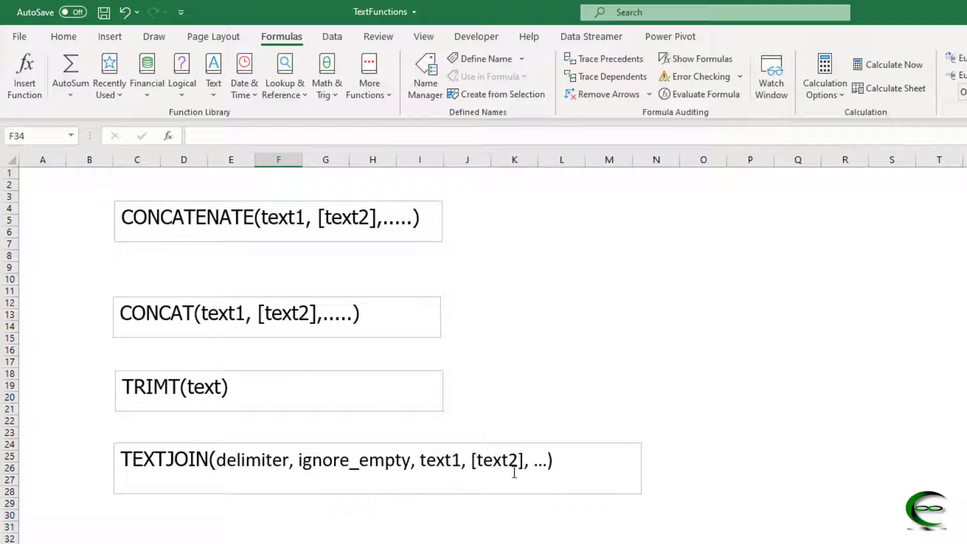
{"action": "key", "text": "ctrl+Page_Down"}
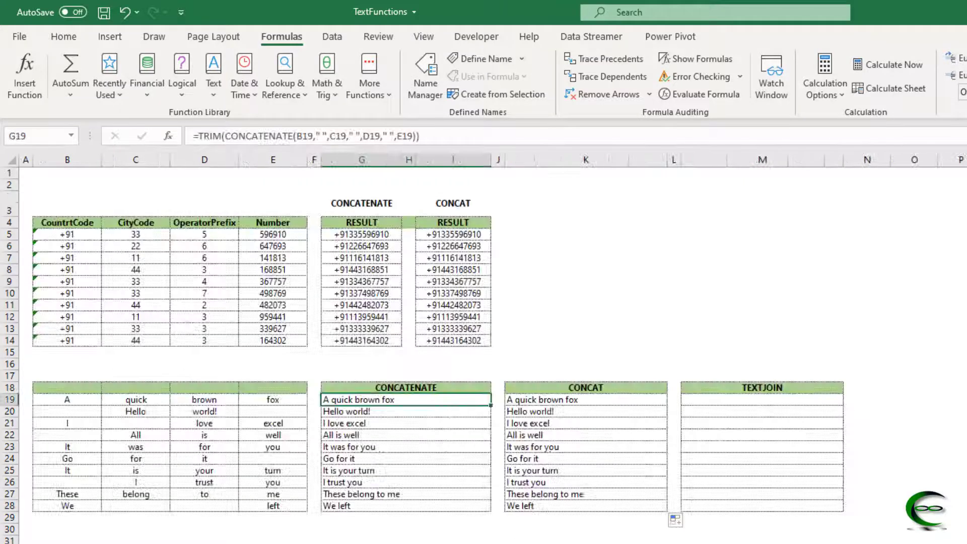
- Start a TEXTJOIN formula in M19 with a space, " ", as the delimiter
{"action": "left_click", "coordinate": [705, 400]}
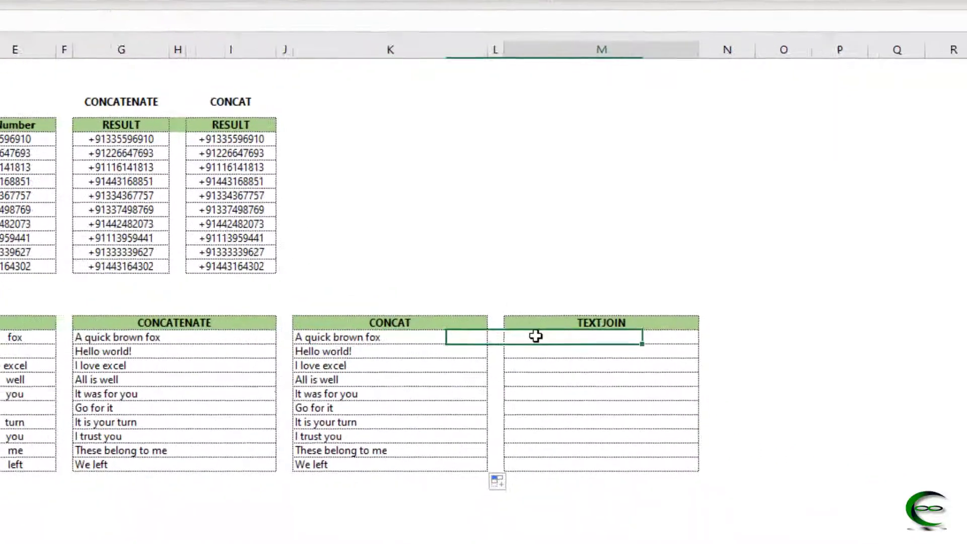
{"action": "type", "text": "="}
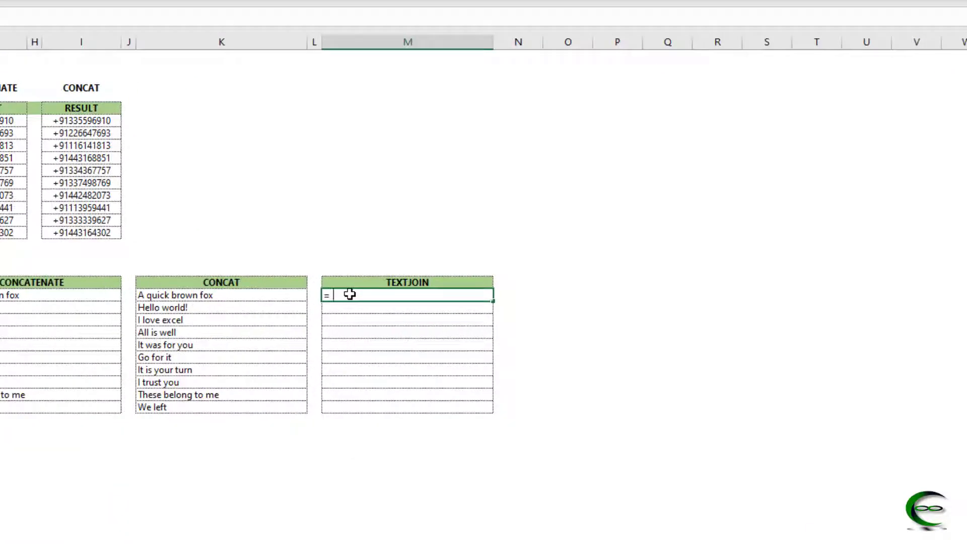
{"action": "type", "text": "text"}
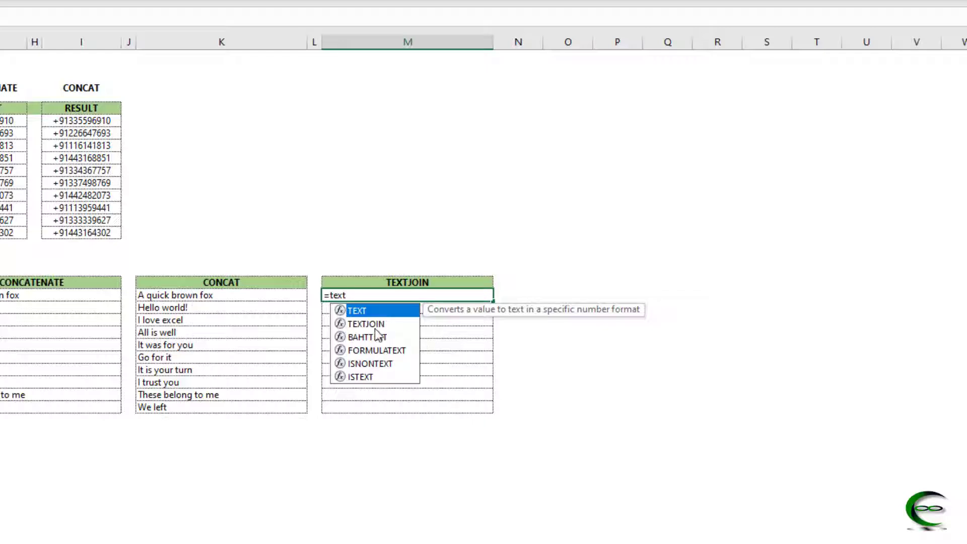
{"action": "left_click", "coordinate": [372, 325]}
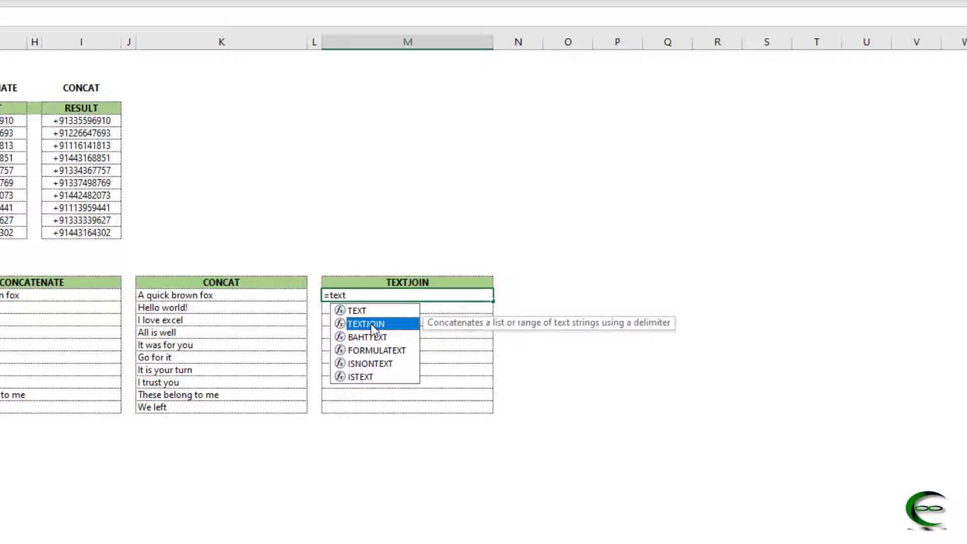
{"action": "double_click", "coordinate": [371, 325]}
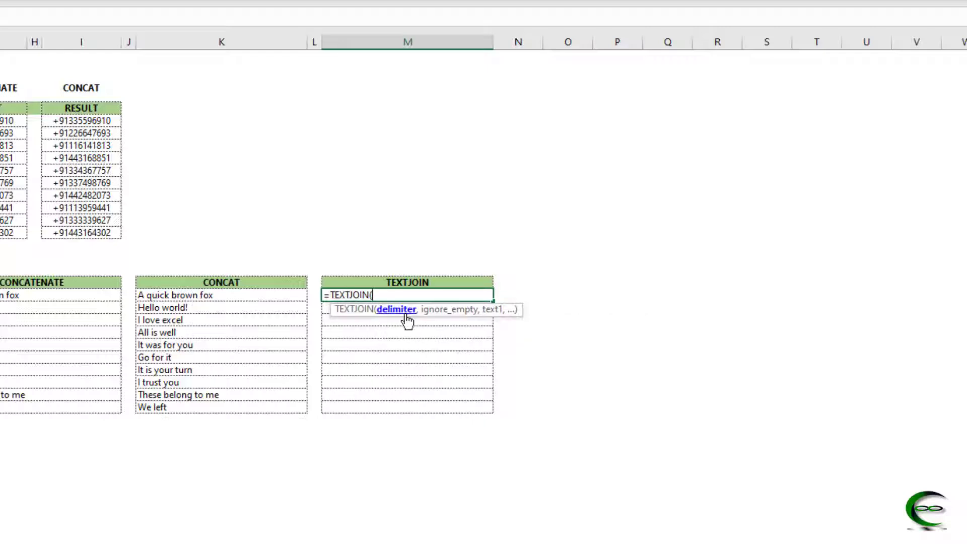
{"action": "type", "text": "\" \","}
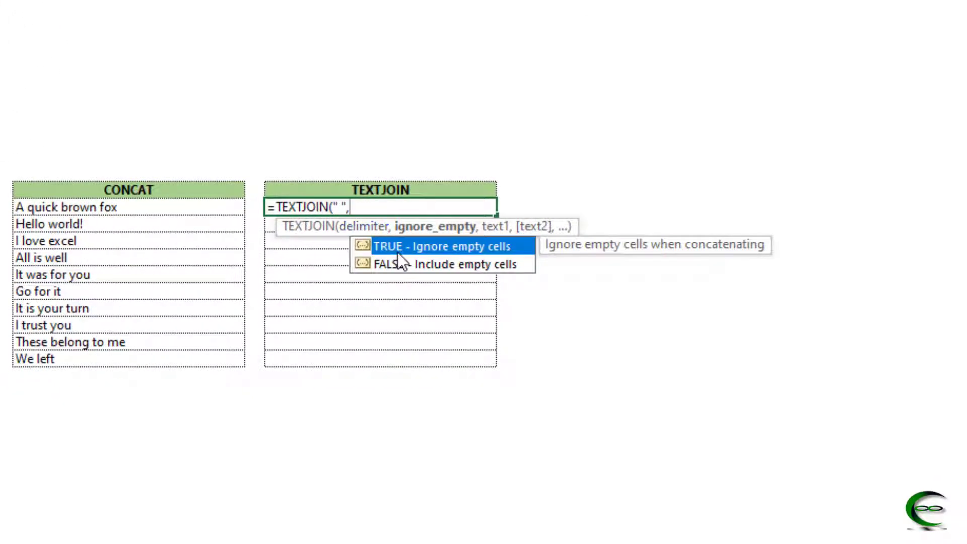
- Complete the M19 formula with ignore_empty set to TRUE and the range B19:E19, and fill it down to M28
{"action": "double_click", "coordinate": [398, 252]}
{"action": "type", "text": ","}
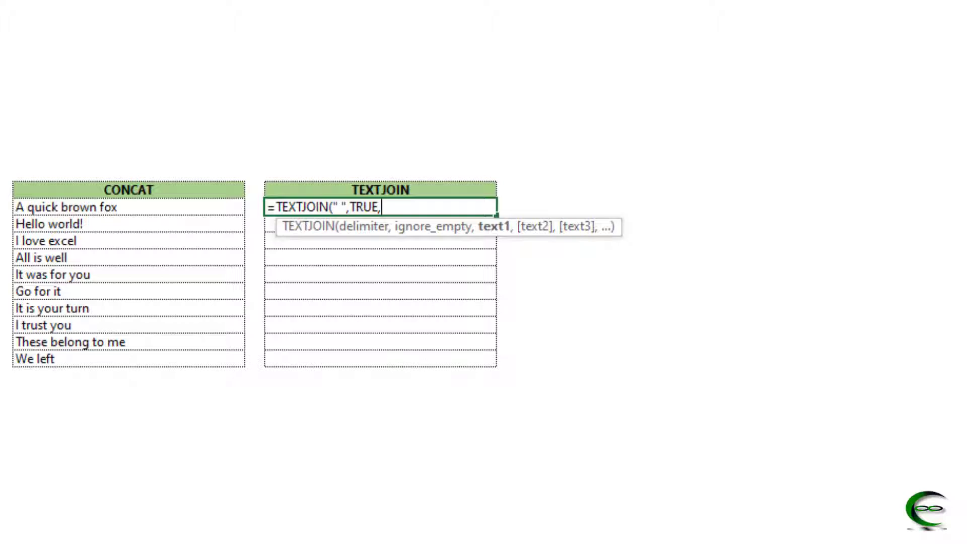
{"action": "type", "text": "B19:E19)"}
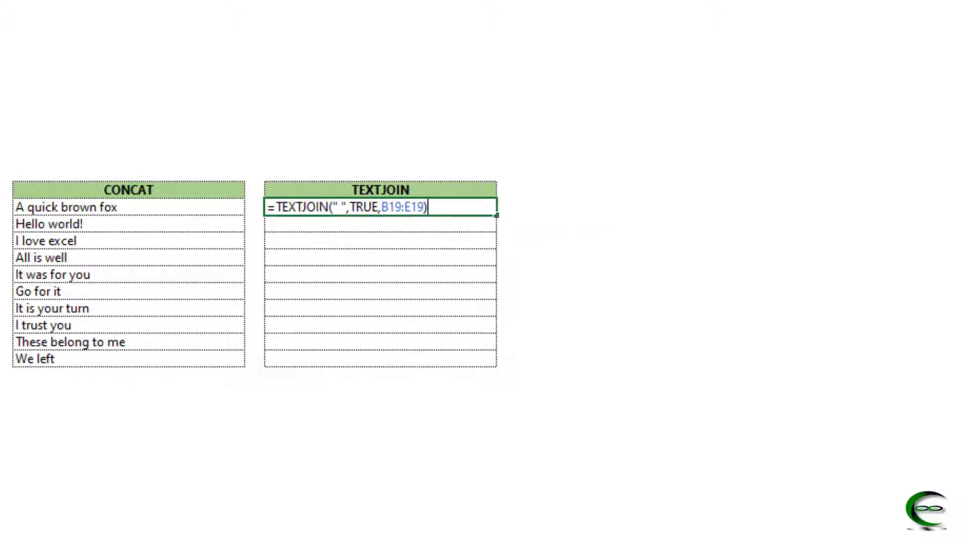
{"action": "key", "text": "Return"}
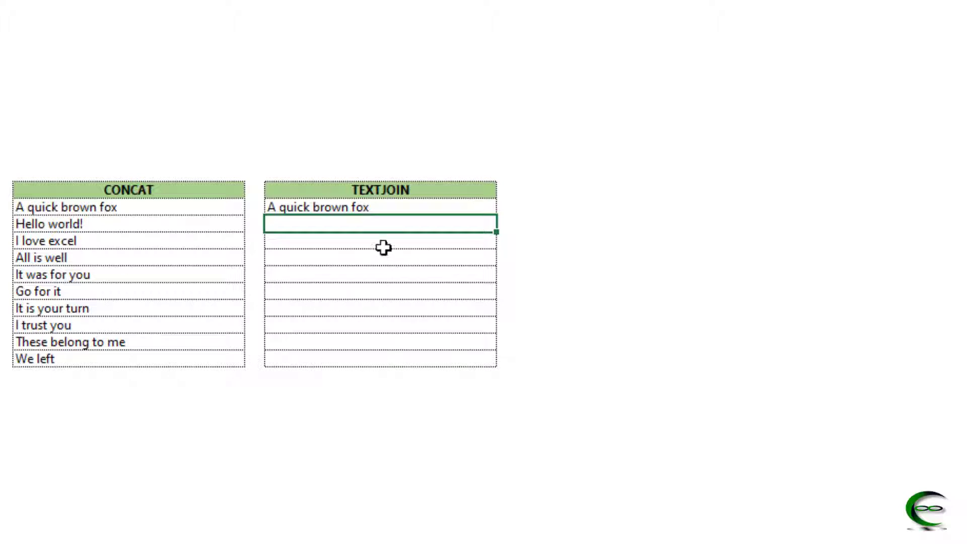
{"action": "left_click", "coordinate": [372, 207]}
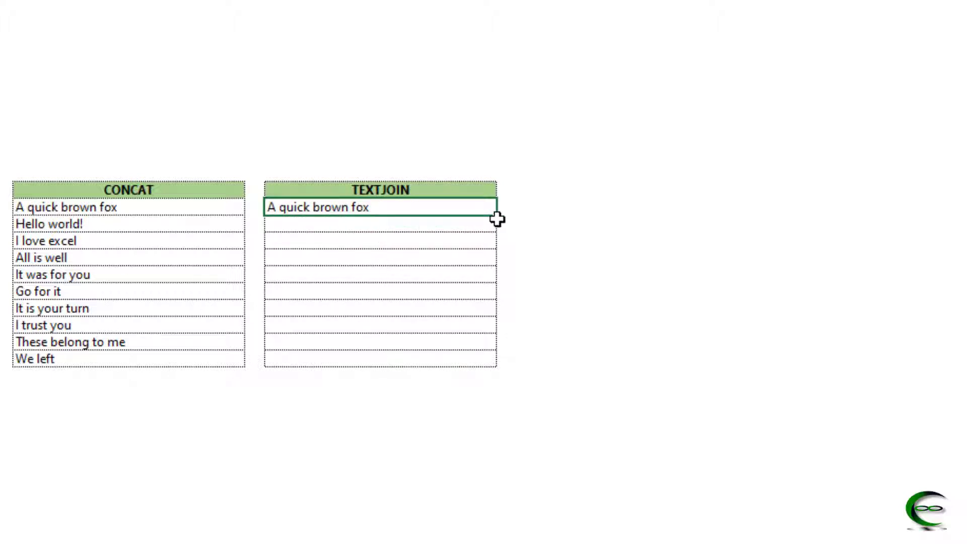
{"action": "left_click_drag", "start_coordinate": [498, 217], "coordinate": [497, 377]}
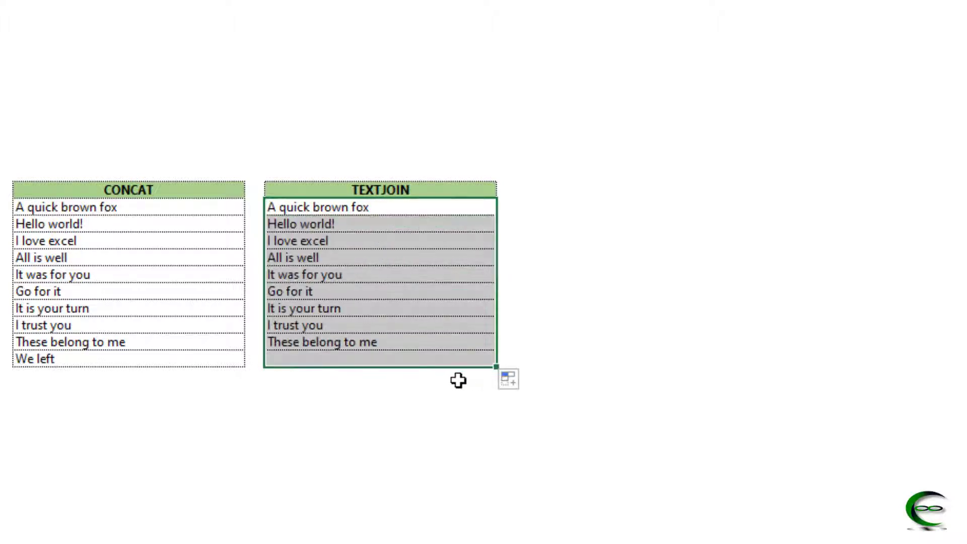
{"action": "left_click", "coordinate": [2, 276]}
{"action": "left_click", "coordinate": [174, 221]}
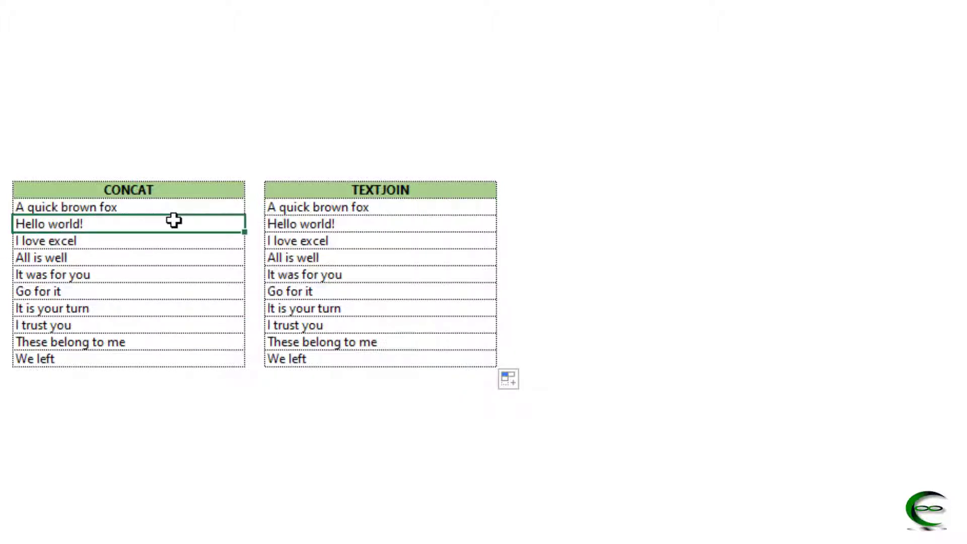
{"action": "left_click", "coordinate": [366, 190]}
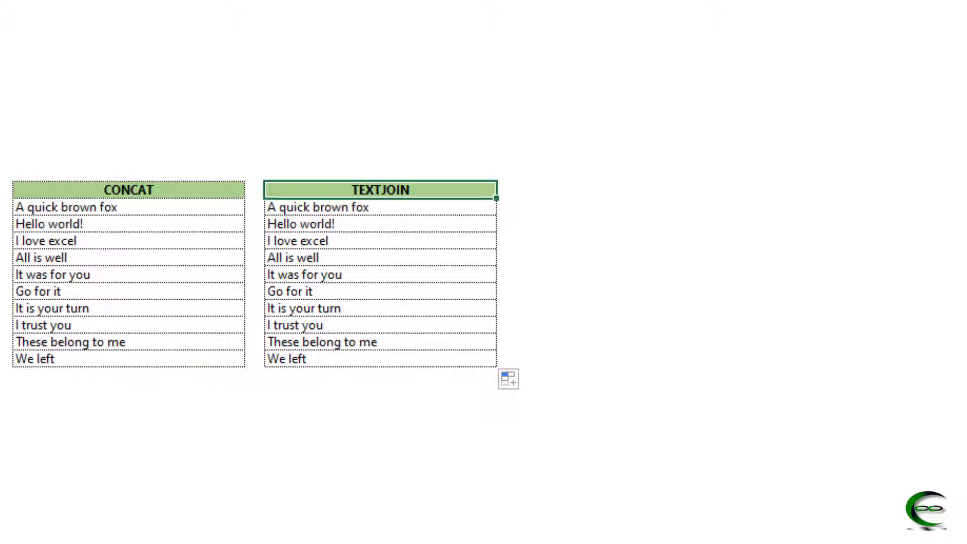
{"action": "left_click", "coordinate": [103, 41]}
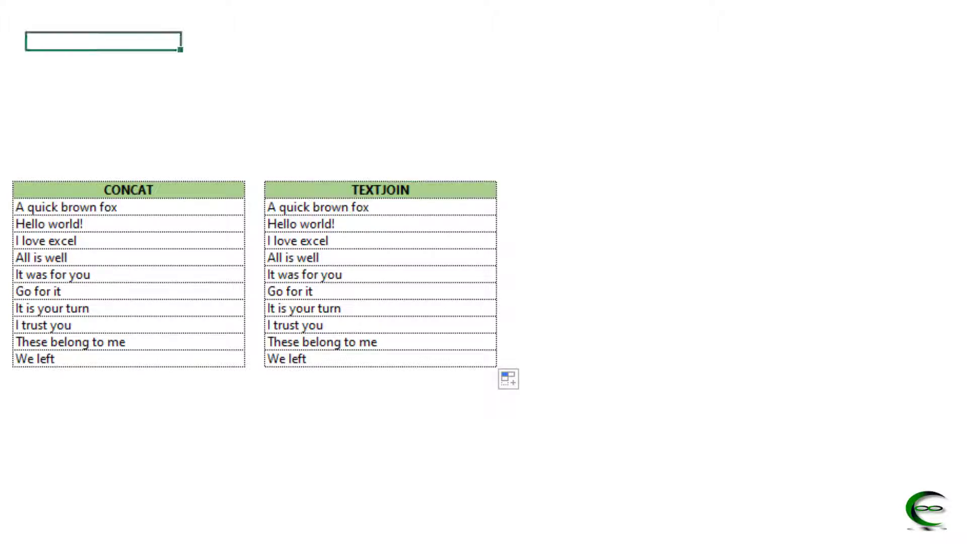
{"action": "left_click", "coordinate": [366, 189]}
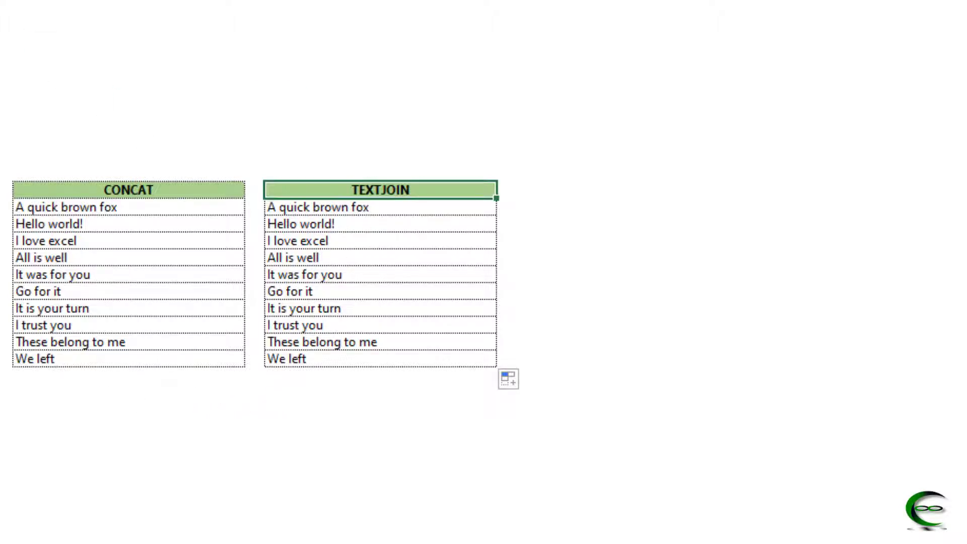